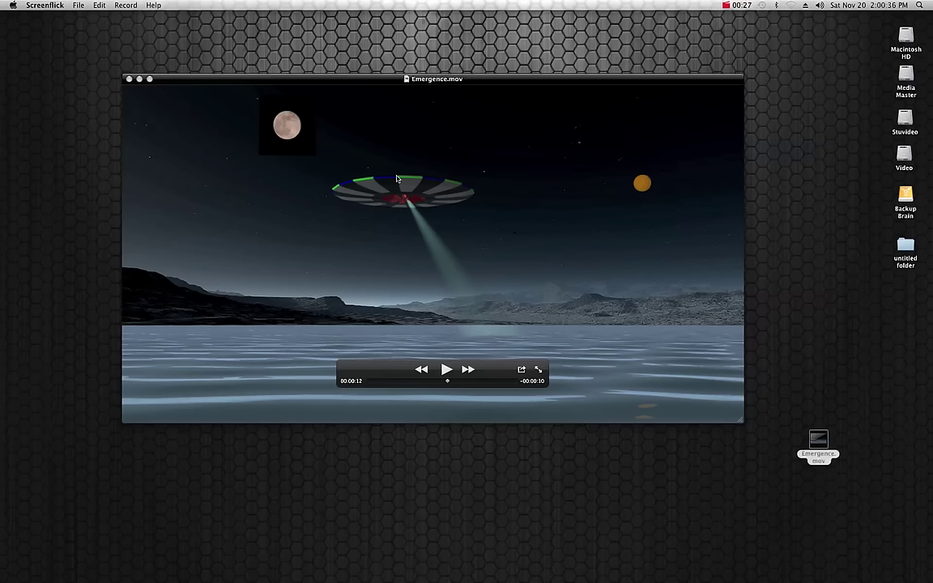
# Play the Emergence.mov animation to its end, replay it, and pause at about 16 seconds
pyautogui.click(446, 370)
pyautogui.click(446, 370)
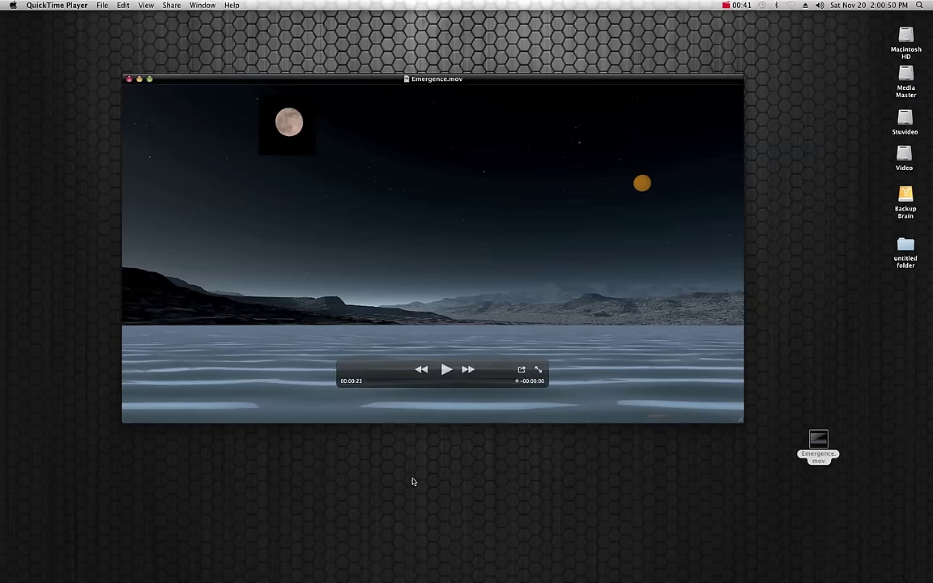
pyautogui.click(442, 372)
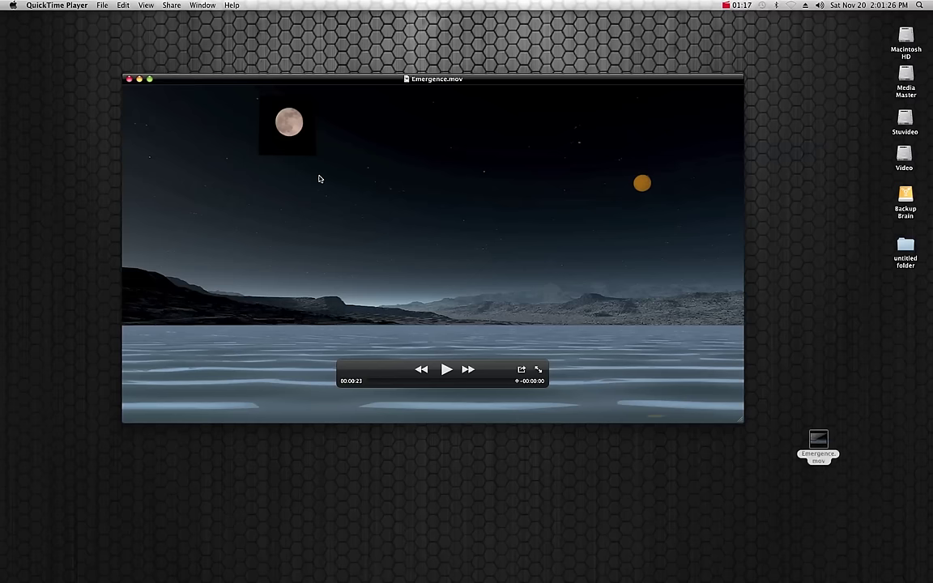
pyautogui.click(447, 371)
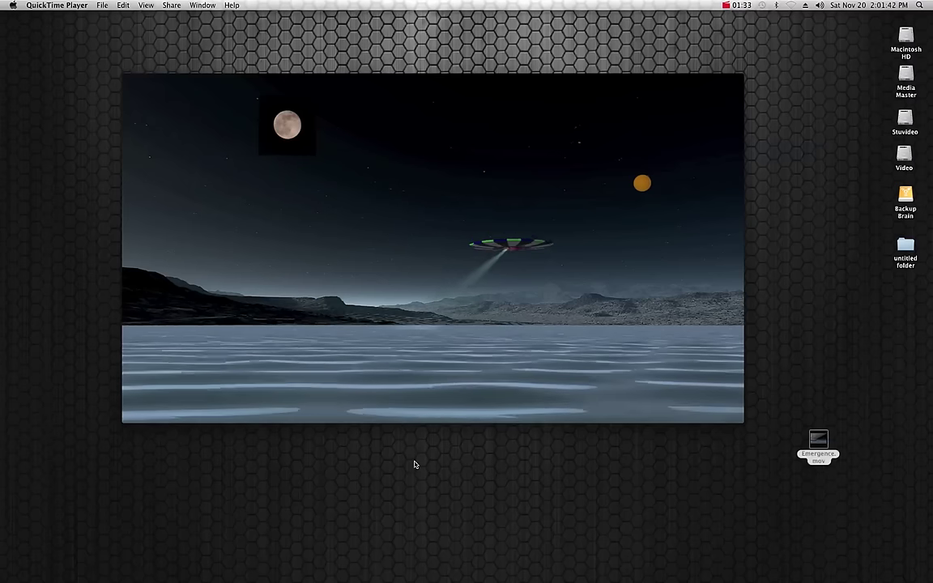
pyautogui.moveTo(422, 406)
pyautogui.click(445, 369)
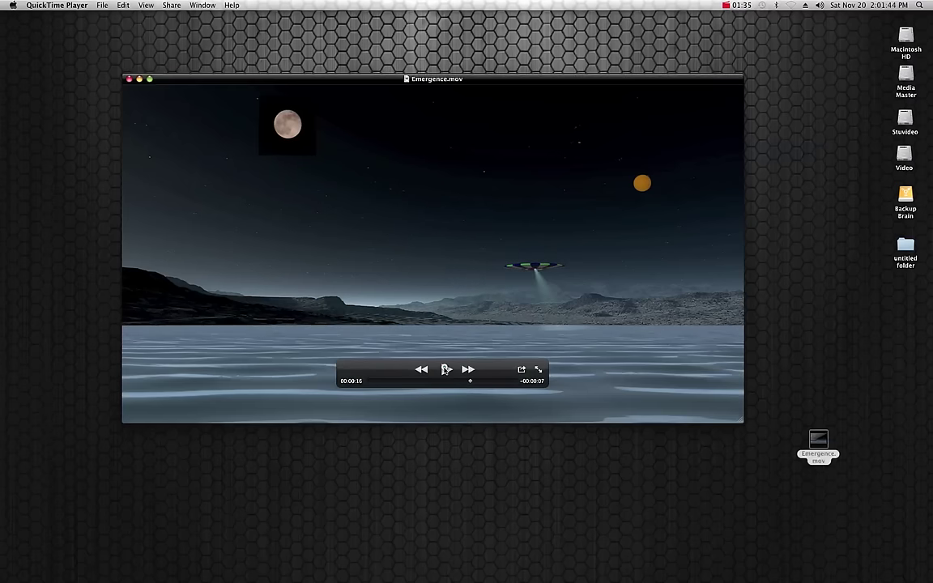
# Switch to Maya, render the current frame of the plane scene from the perspective camera, and close the render window
pyautogui.moveTo(458, 566)
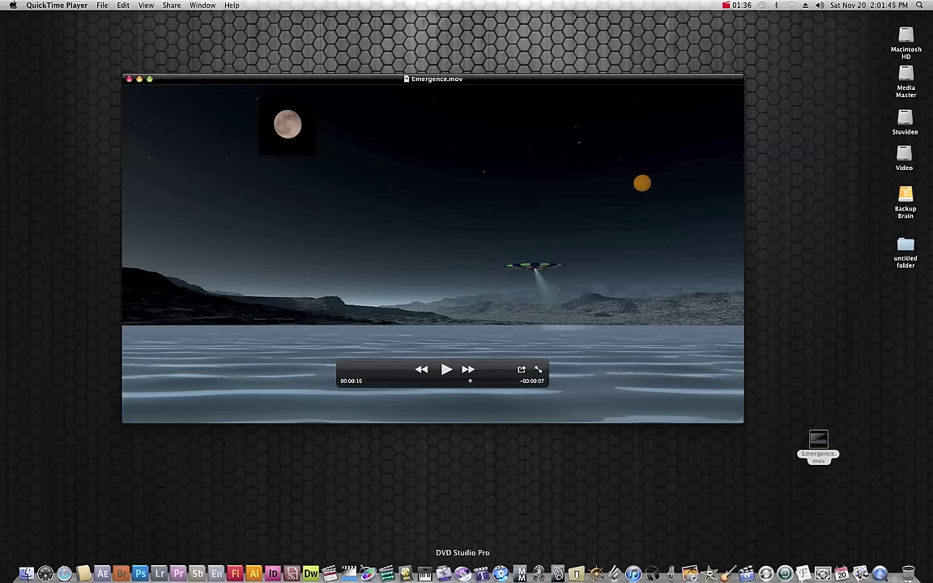
pyautogui.click(556, 567)
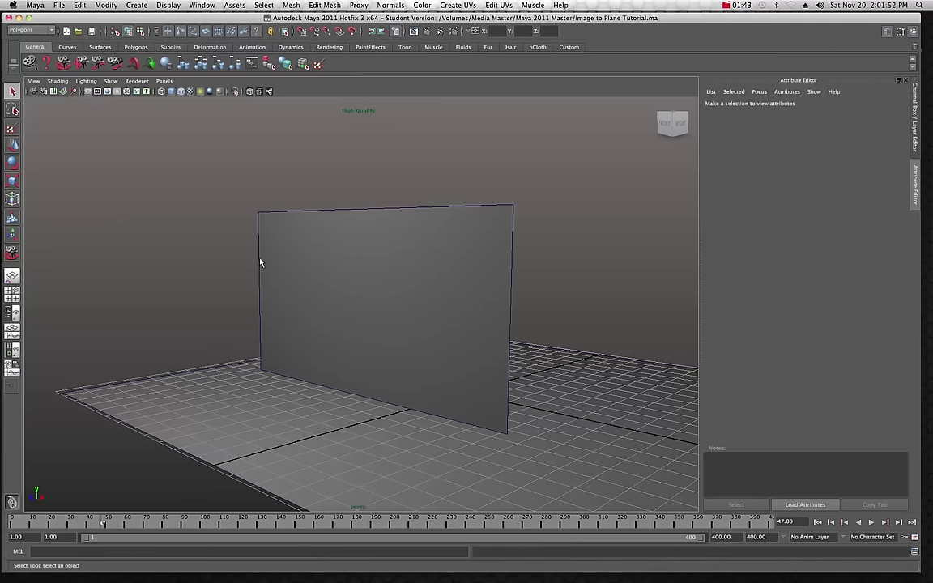
pyautogui.scroll(-3, 260, 263)
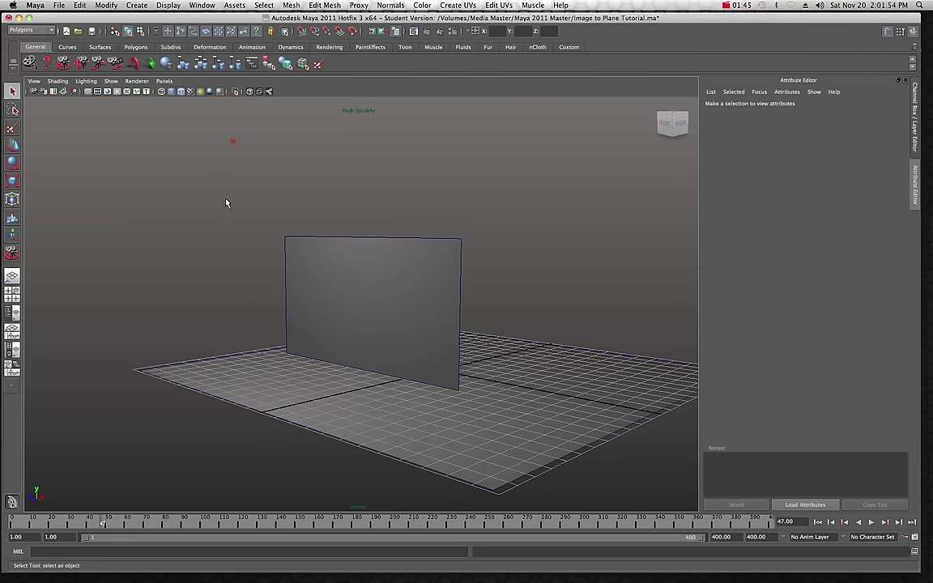
pyautogui.click(427, 31)
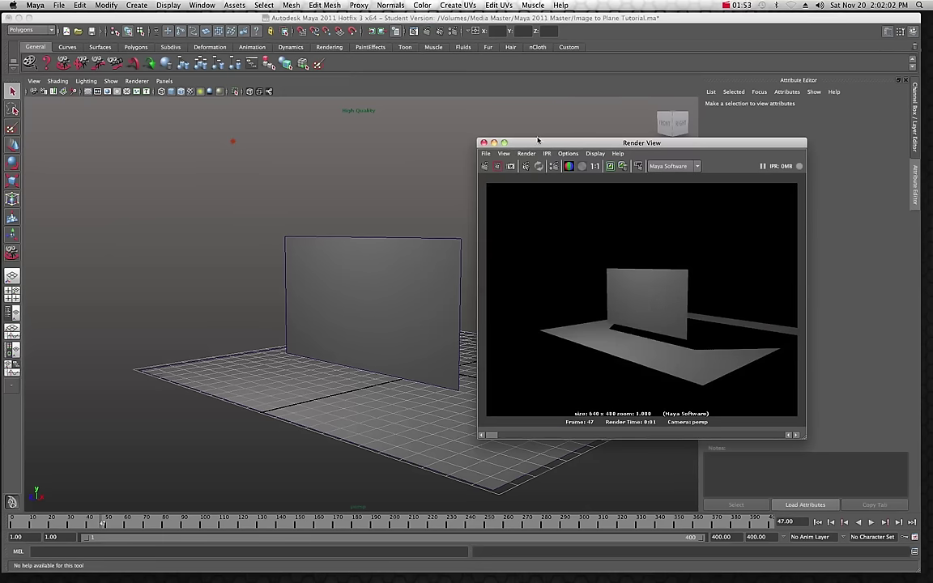
pyautogui.click(484, 143)
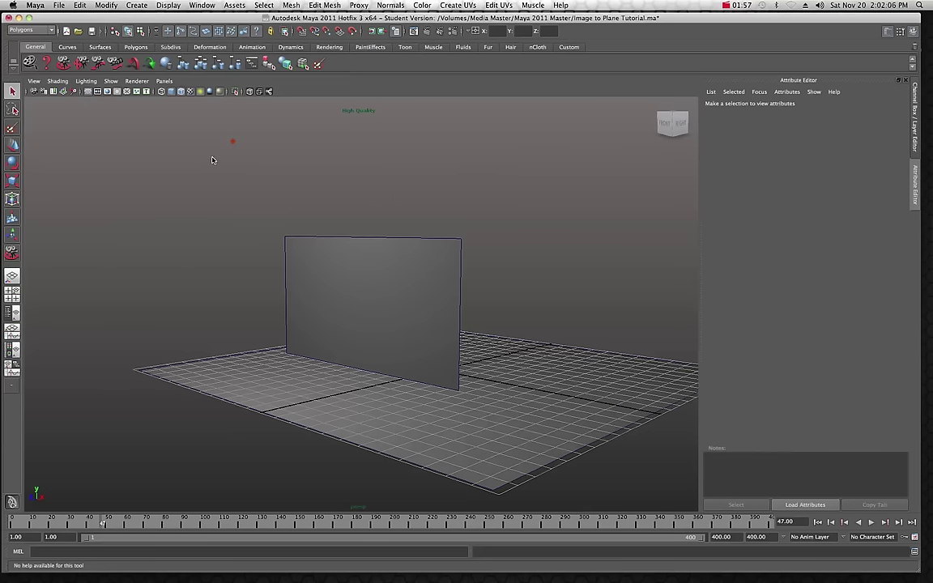
# Hide Maya and close the Emergence.mov movie window
pyautogui.click(35, 5)
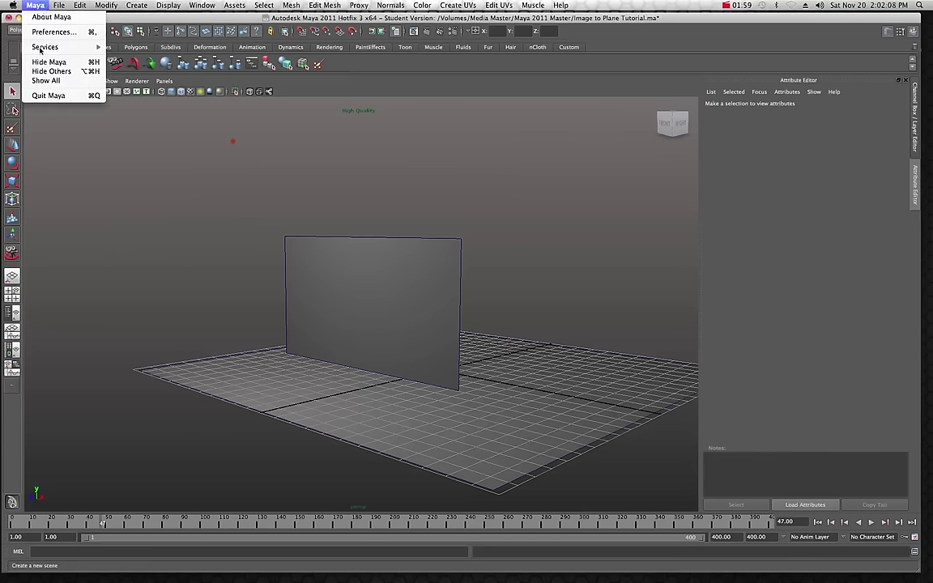
pyautogui.click(44, 63)
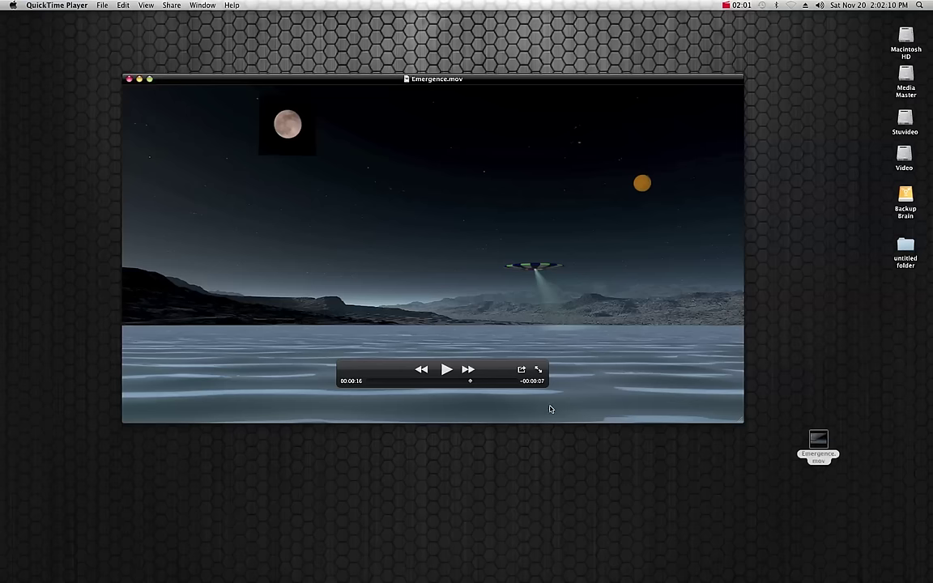
pyautogui.click(129, 79)
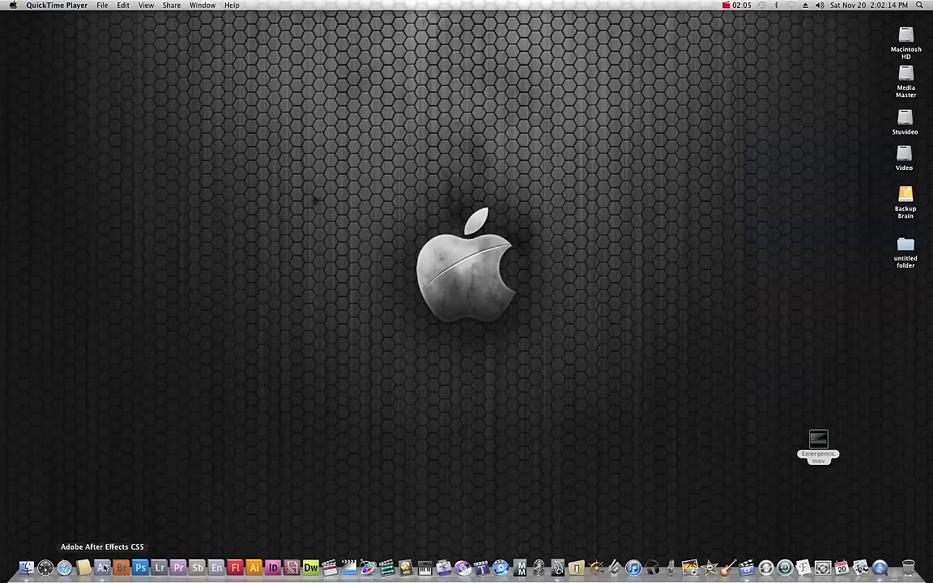
# Switch to Adobe After Effects CS5 and select the moon movie layer, then the background JPG layer in Comp 1
pyautogui.click(96, 565)
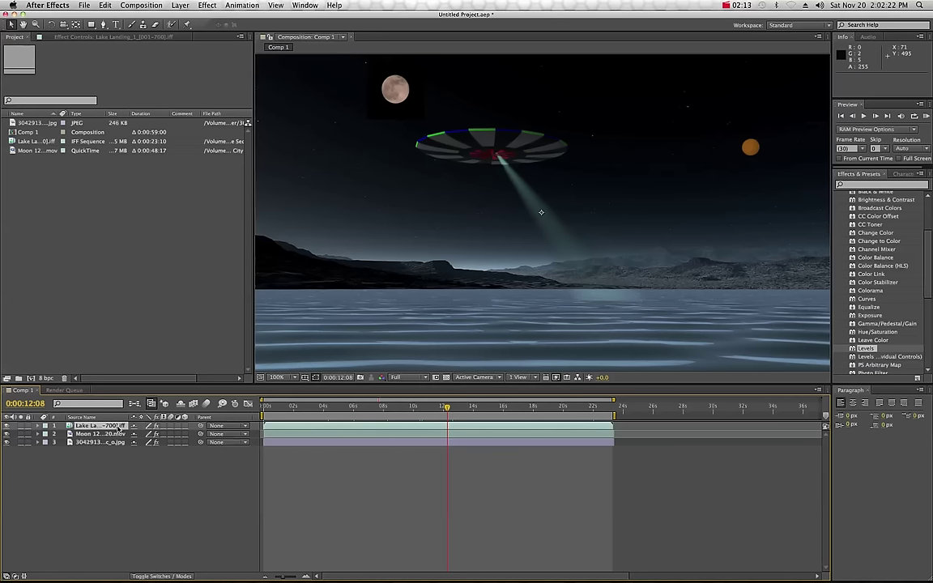
pyautogui.click(98, 470)
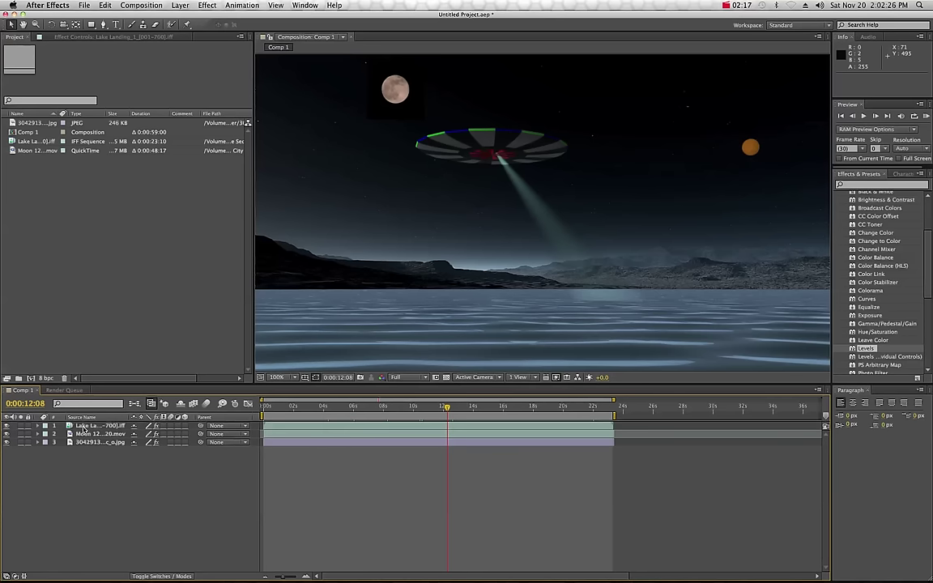
pyautogui.click(83, 435)
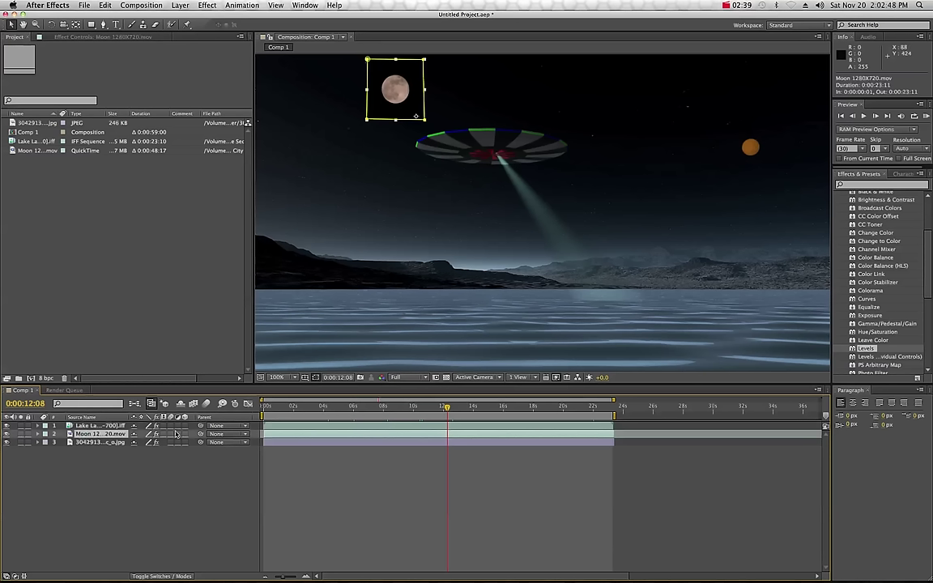
pyautogui.click(113, 442)
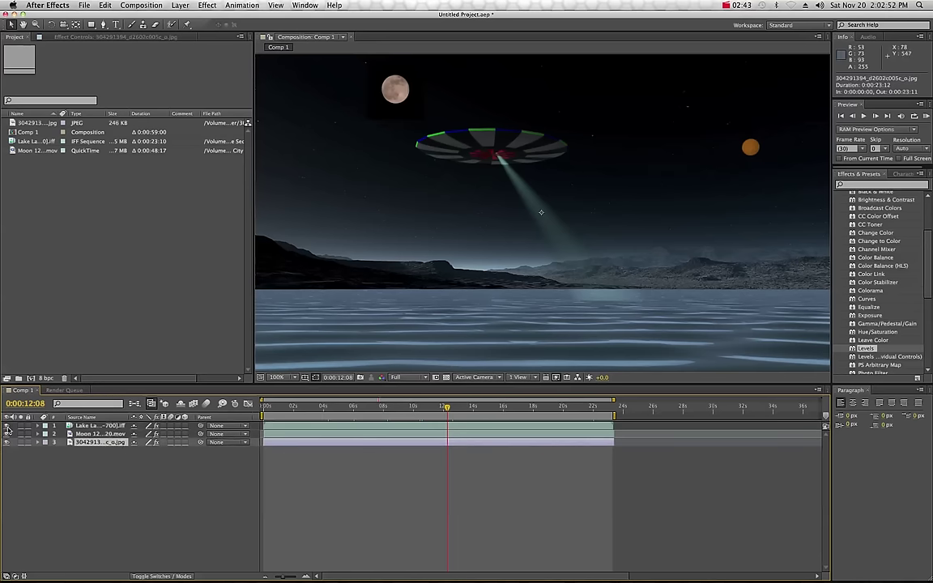
# Hide the moon movie layer and toggle the Lake Landing layer off and on to compare it with the background image
pyautogui.click(7, 426)
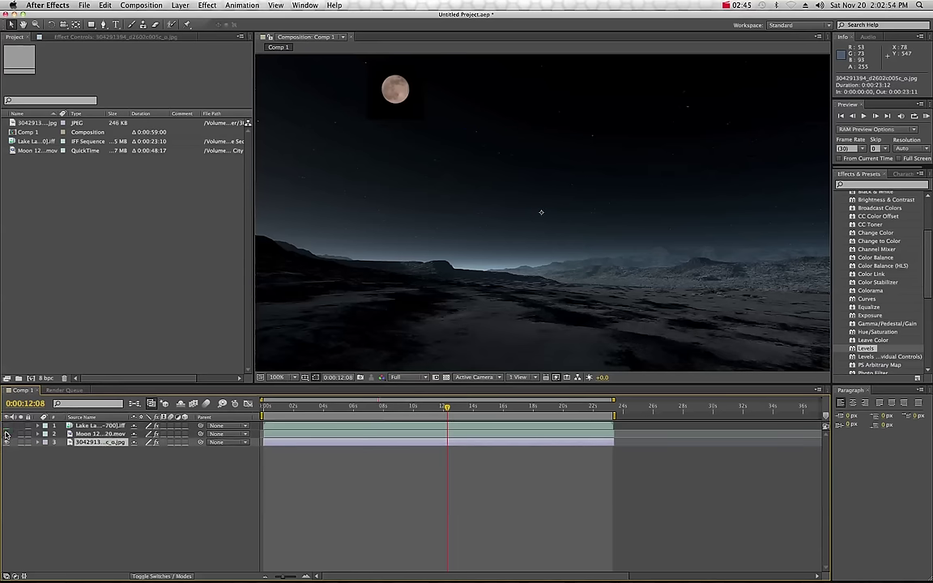
pyautogui.click(8, 434)
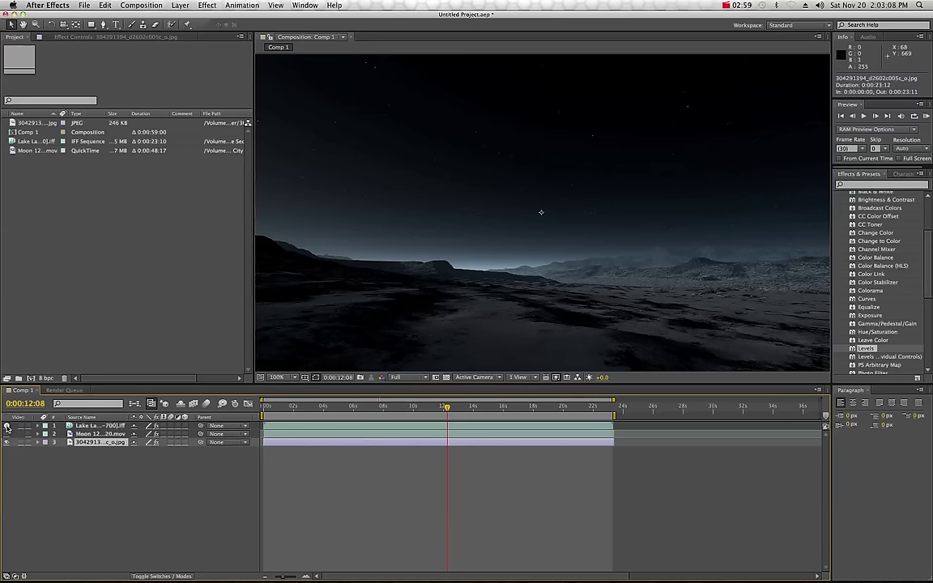
pyautogui.click(7, 426)
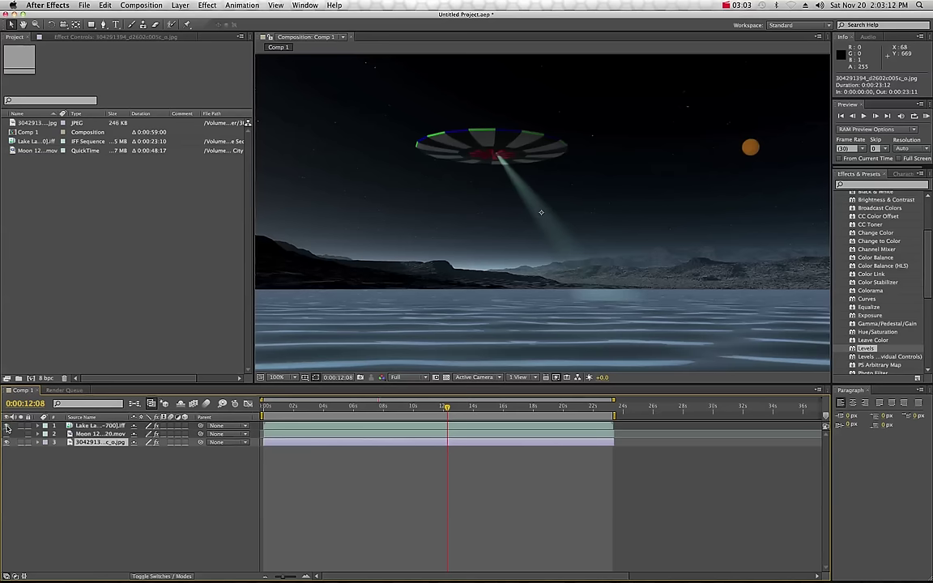
pyautogui.click(8, 425)
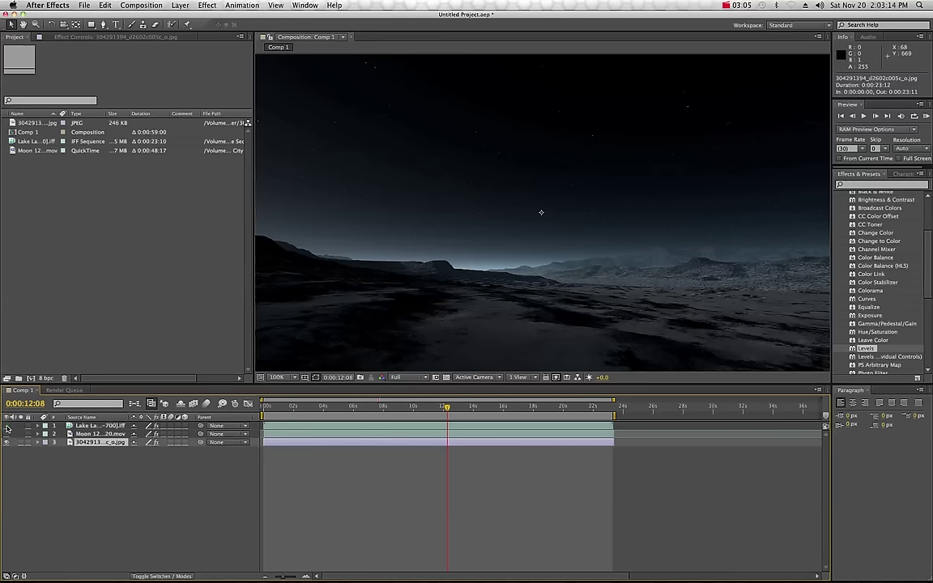
pyautogui.click(7, 426)
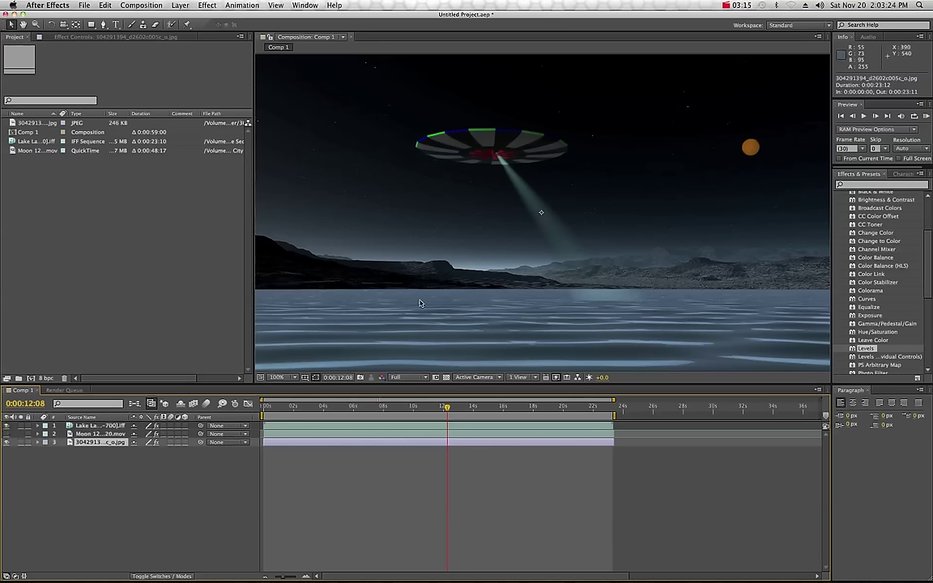
# Preview Comp 1 from the start of the timeline and scrub ahead to 0:00:08:19
pyautogui.moveTo(446, 408); pyautogui.dragTo(374, 408)
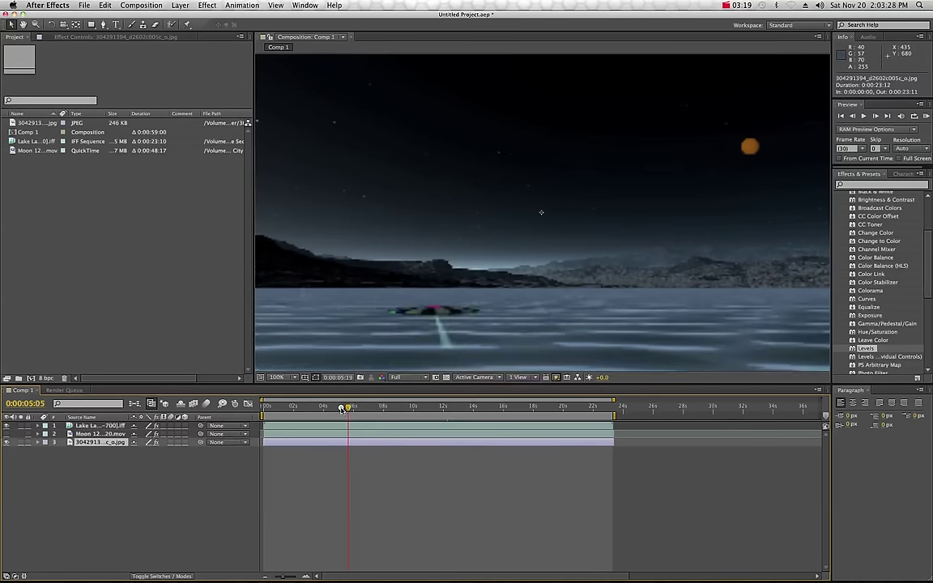
pyautogui.moveTo(339, 409); pyautogui.dragTo(262, 407)
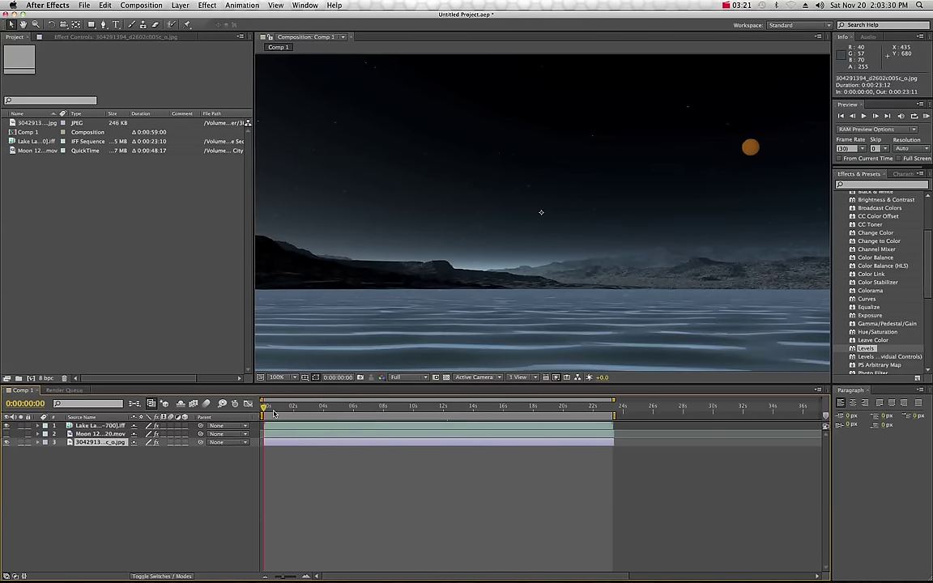
pyautogui.press('space')
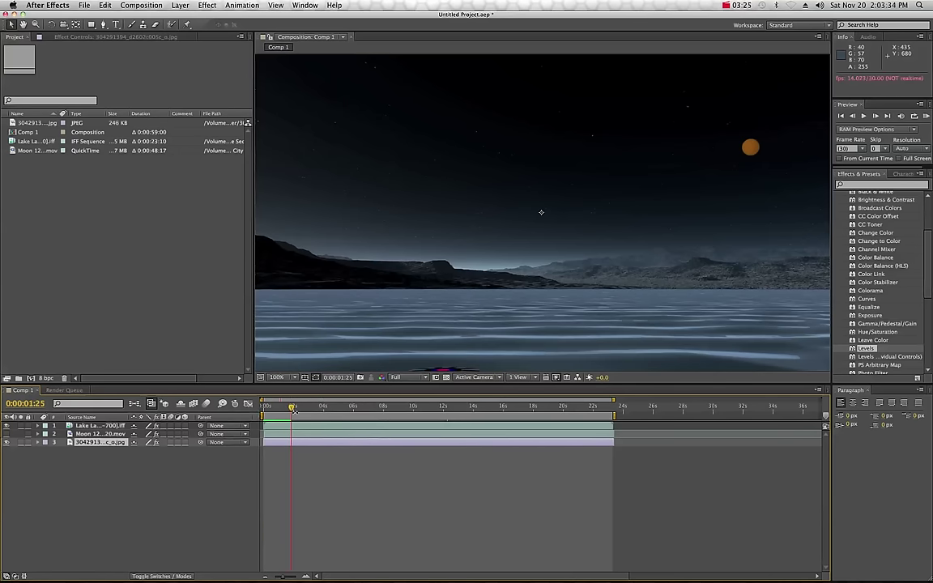
pyautogui.moveTo(291, 407); pyautogui.dragTo(392, 417)
# Hide After Effects and move the Emergence.mov file on the desktop to just below the untitled folder
pyautogui.click(49, 6)
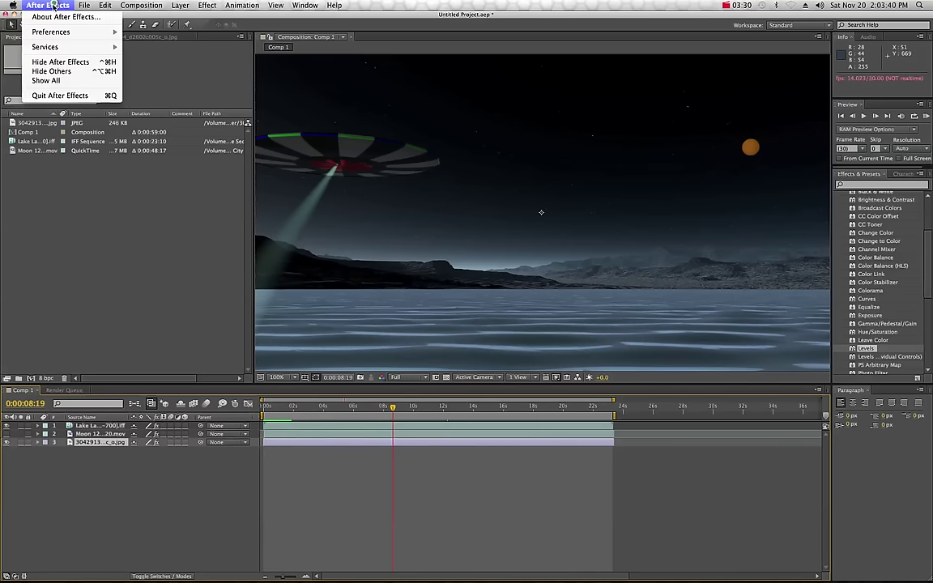
pyautogui.click(44, 63)
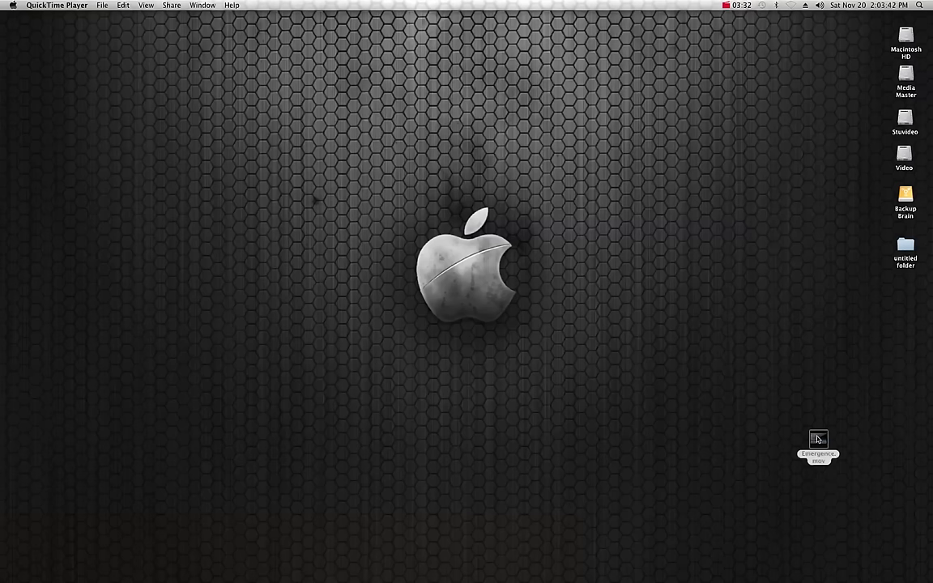
pyautogui.moveTo(817, 438); pyautogui.dragTo(874, 288)
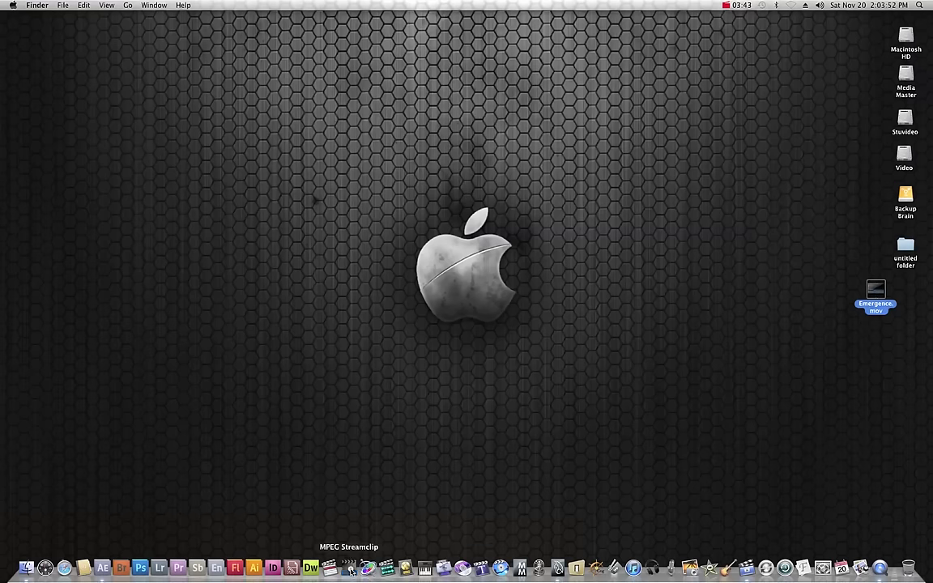
# Launch MPEG Streamclip and reposition its window near the middle of the desktop
pyautogui.click(349, 571)
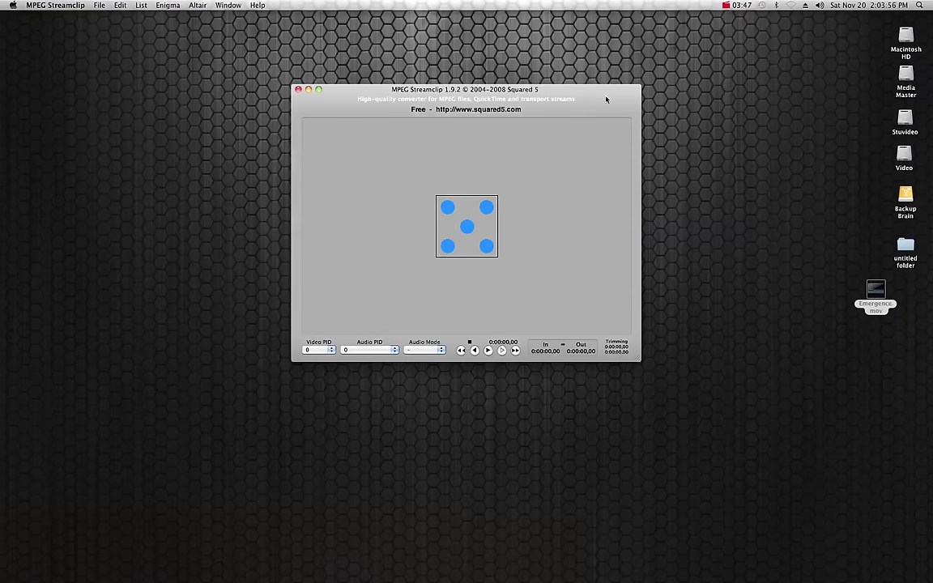
pyautogui.moveTo(606, 98); pyautogui.dragTo(566, 106)
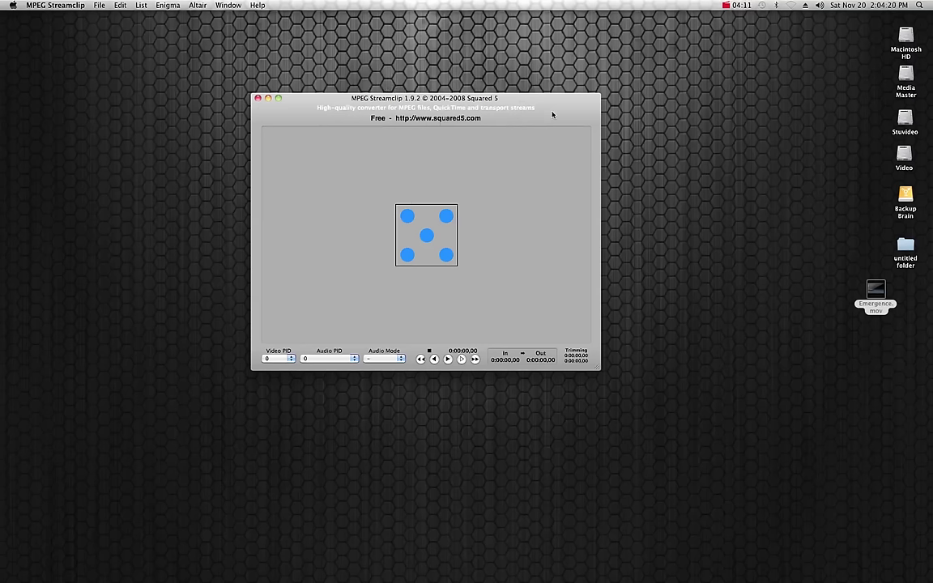
pyautogui.moveTo(552, 113); pyautogui.dragTo(555, 118)
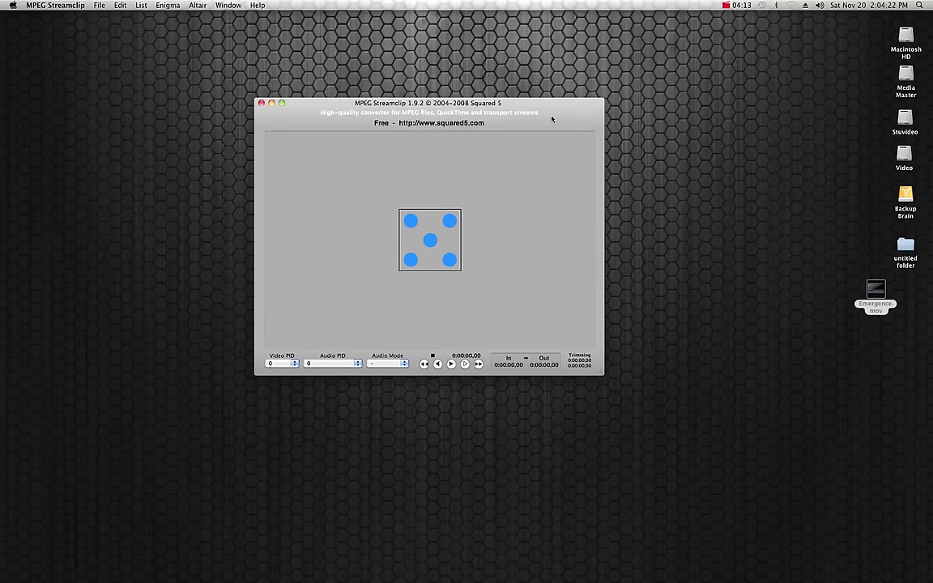
pyautogui.moveTo(551, 119); pyautogui.dragTo(566, 126)
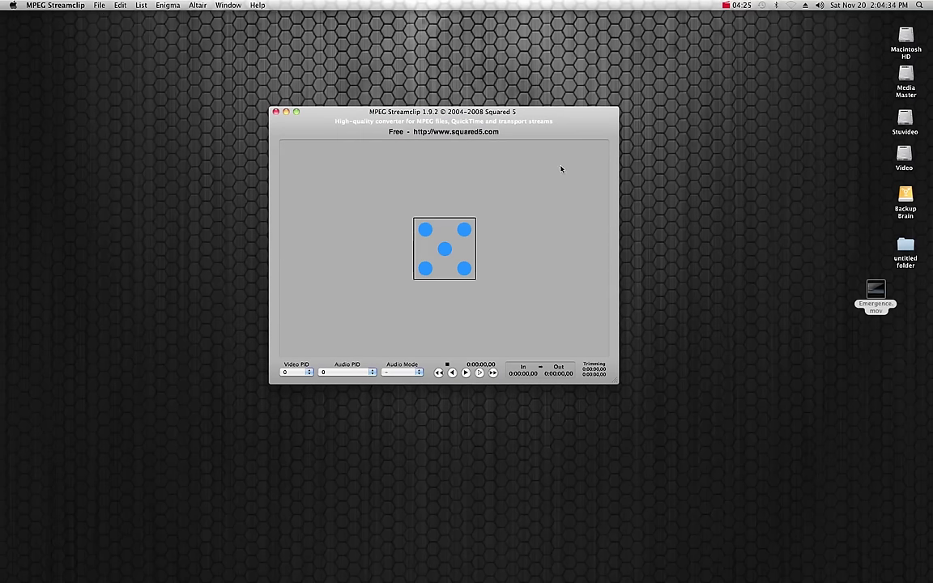
# Load Emergence.mov into MPEG Streamclip, play its opening seconds, and scrub to about 0:00:10,17
pyautogui.moveTo(880, 292); pyautogui.dragTo(468, 250)
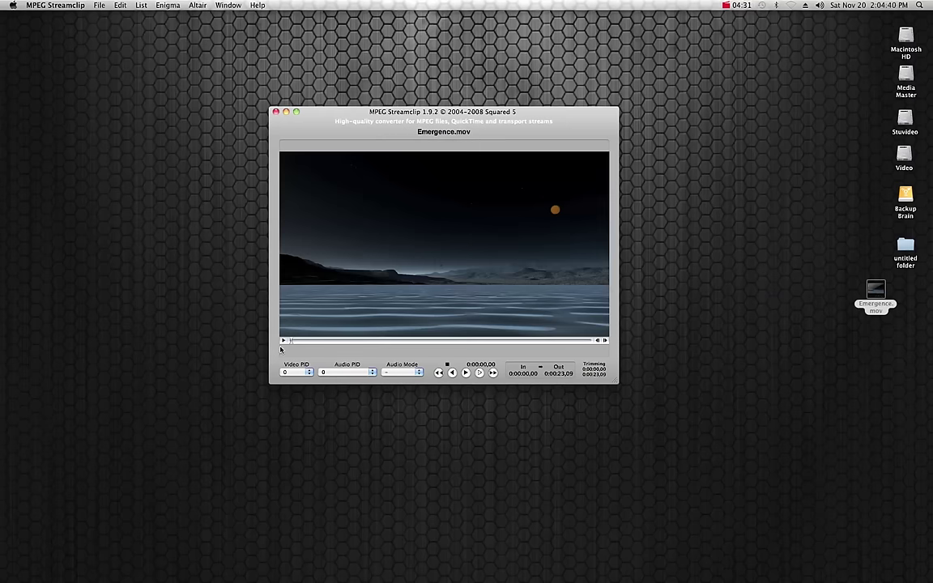
pyautogui.press('space')
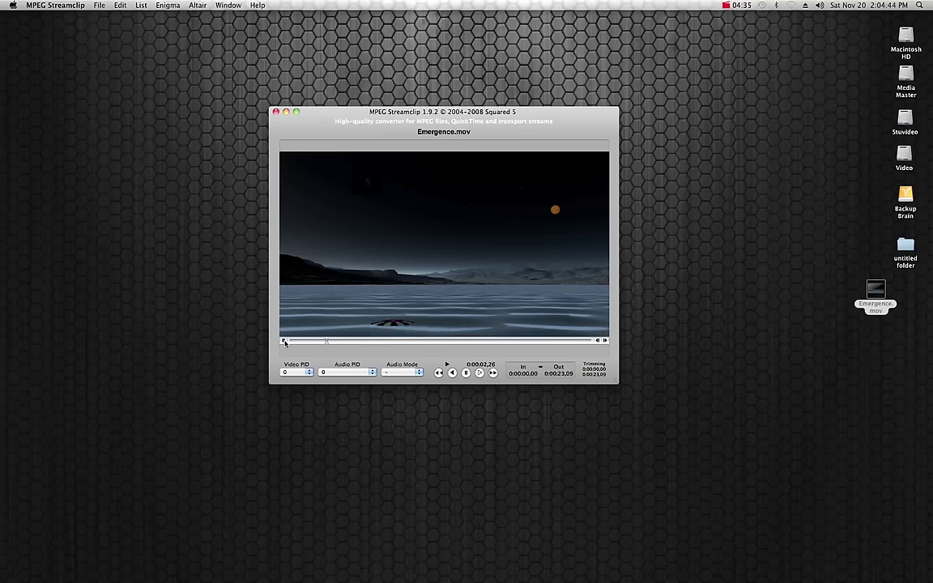
pyautogui.press('space')
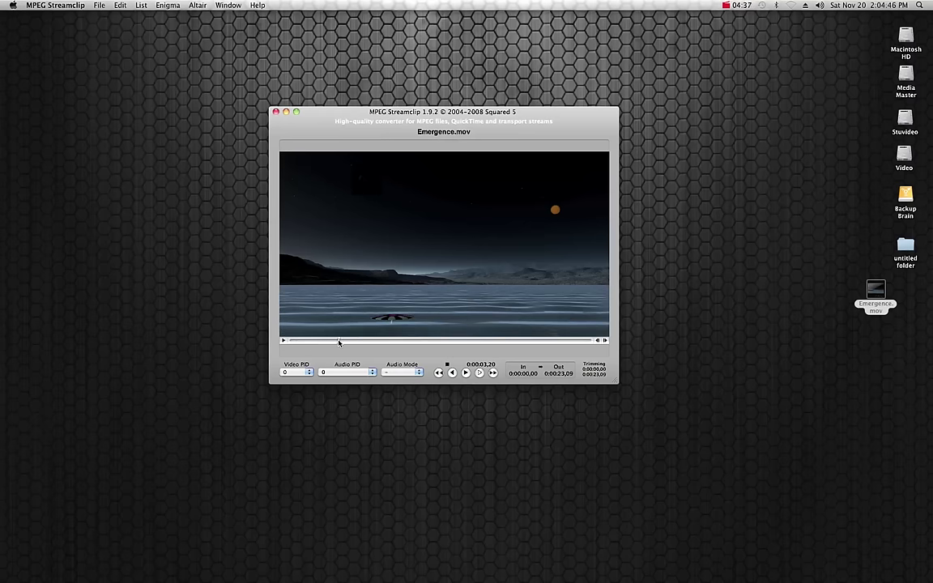
pyautogui.moveTo(367, 342); pyautogui.dragTo(427, 346)
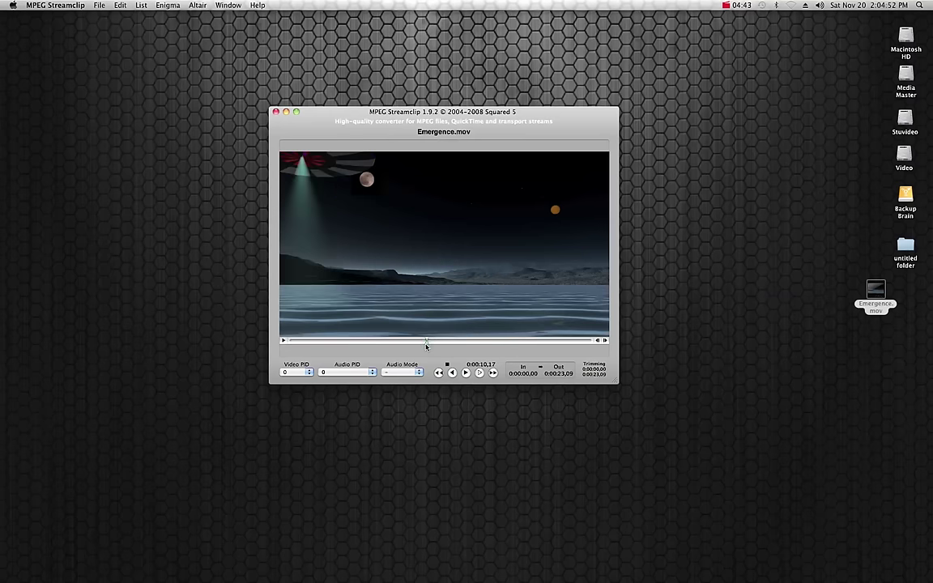
# Mark a trial range in Emergence.mov from 0:00:10,17 to 0:00:20,02
pyautogui.press('i')
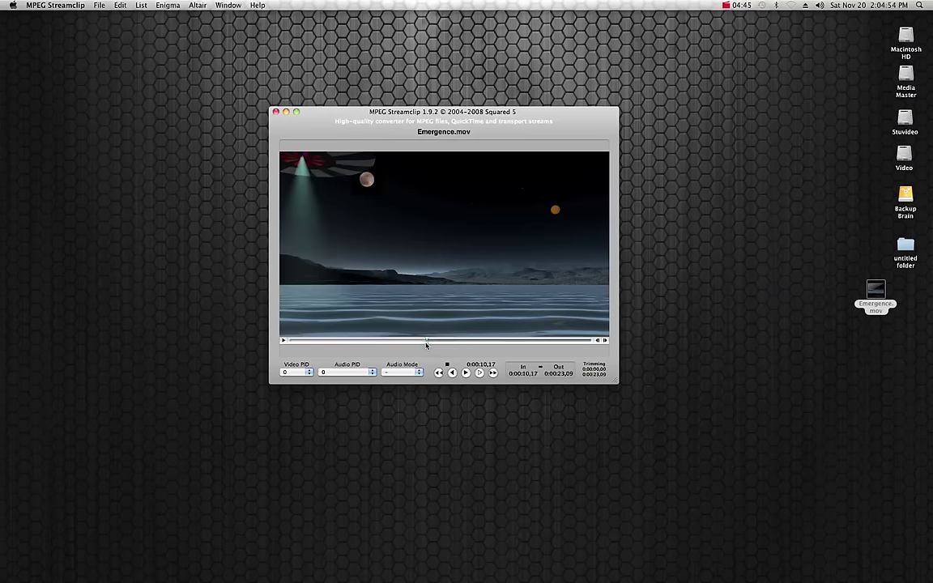
pyautogui.moveTo(427, 345); pyautogui.dragTo(548, 343)
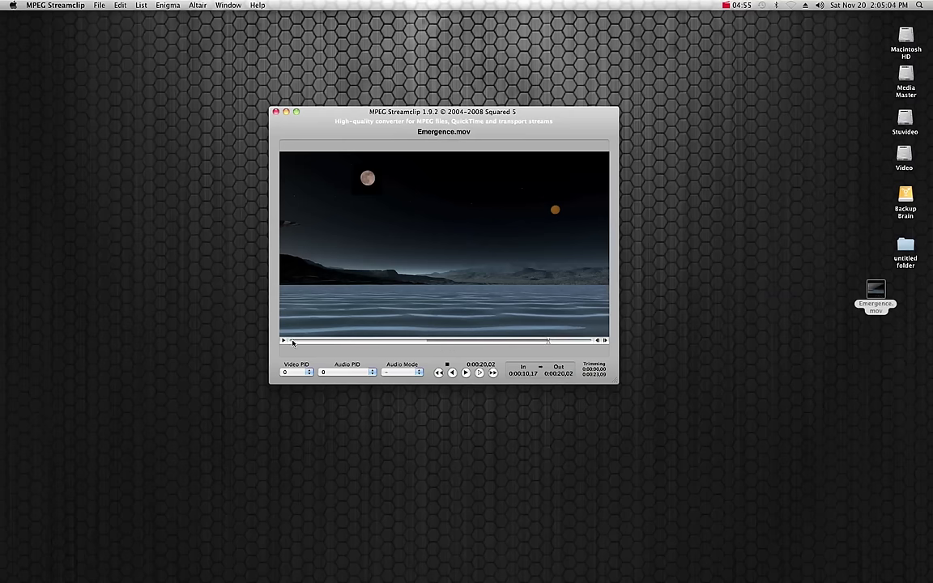
# Set the clip's in point to 0:00:00,00 and its out point to 0:00:23,09, and shift the window slightly
pyautogui.click(292, 340)
pyautogui.press('i')
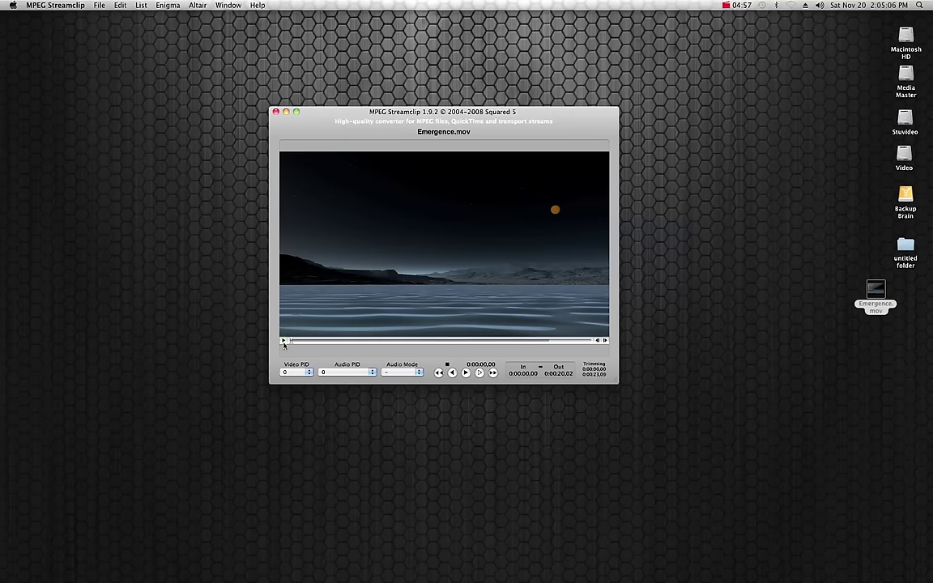
pyautogui.moveTo(520, 341); pyautogui.dragTo(595, 340)
pyautogui.press('o')
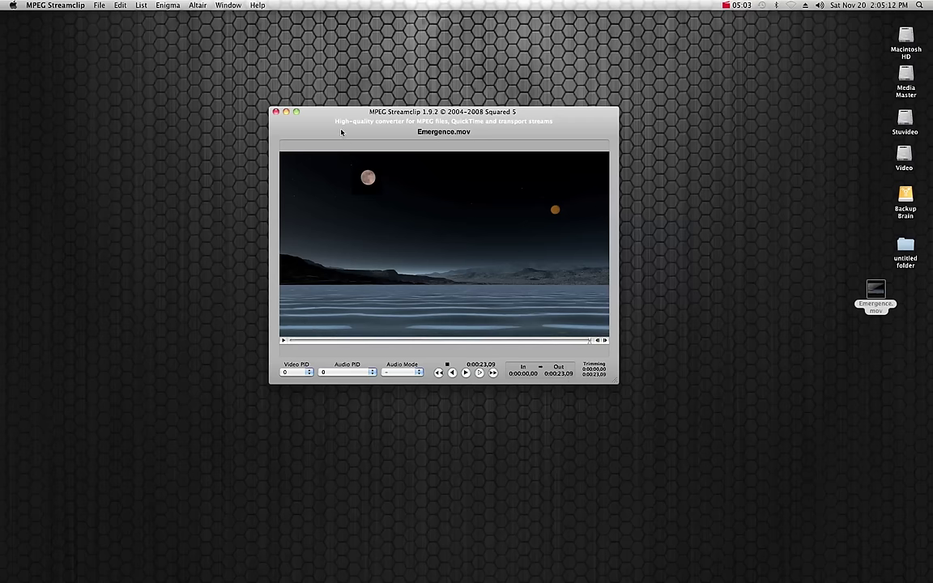
pyautogui.moveTo(341, 132); pyautogui.dragTo(322, 149)
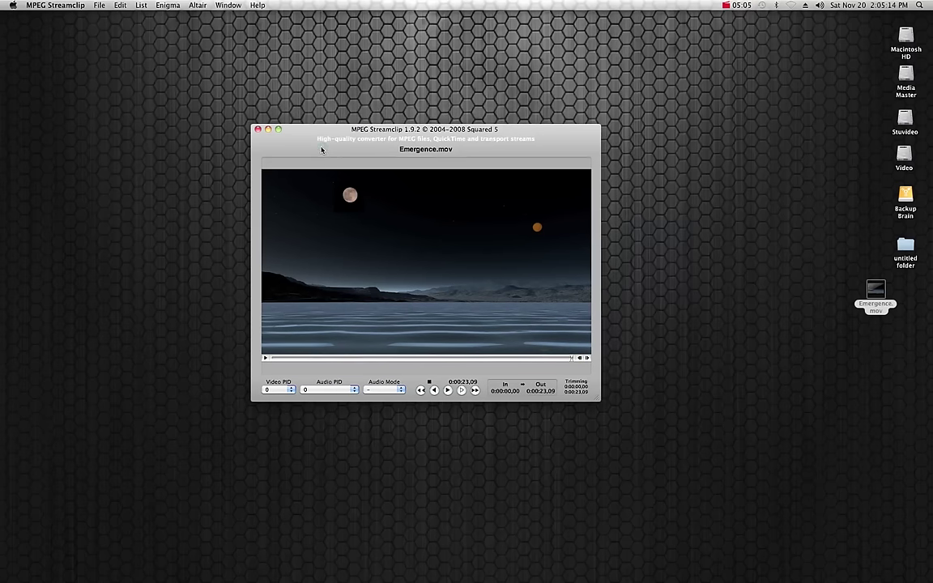
# Start an export of the clip to other formats and choose Image Sequence as the format
pyautogui.click(99, 6)
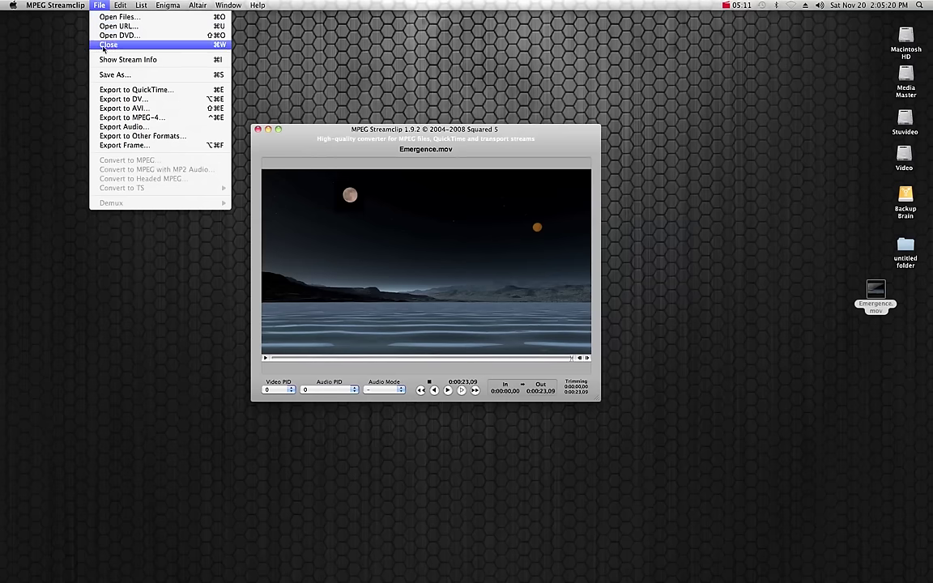
pyautogui.click(153, 137)
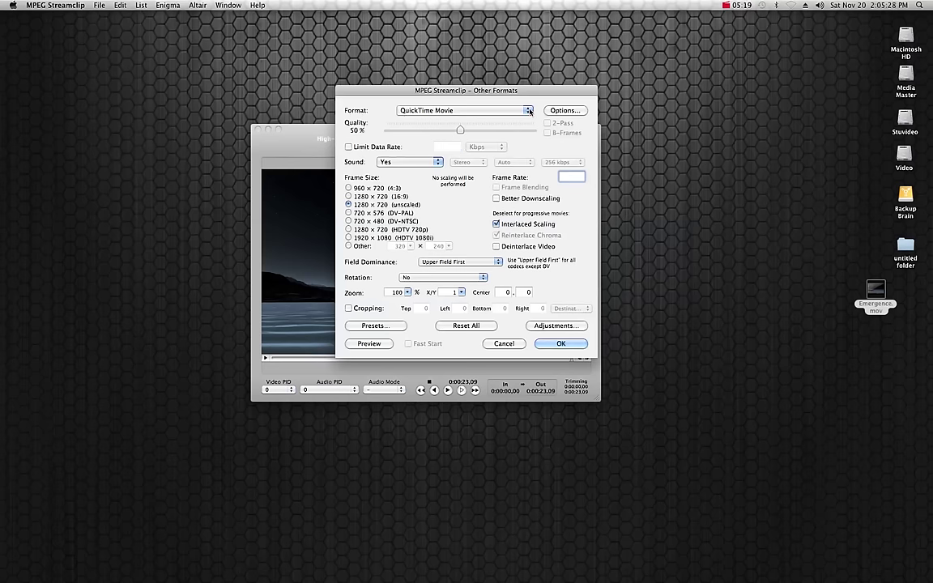
pyautogui.click(527, 111)
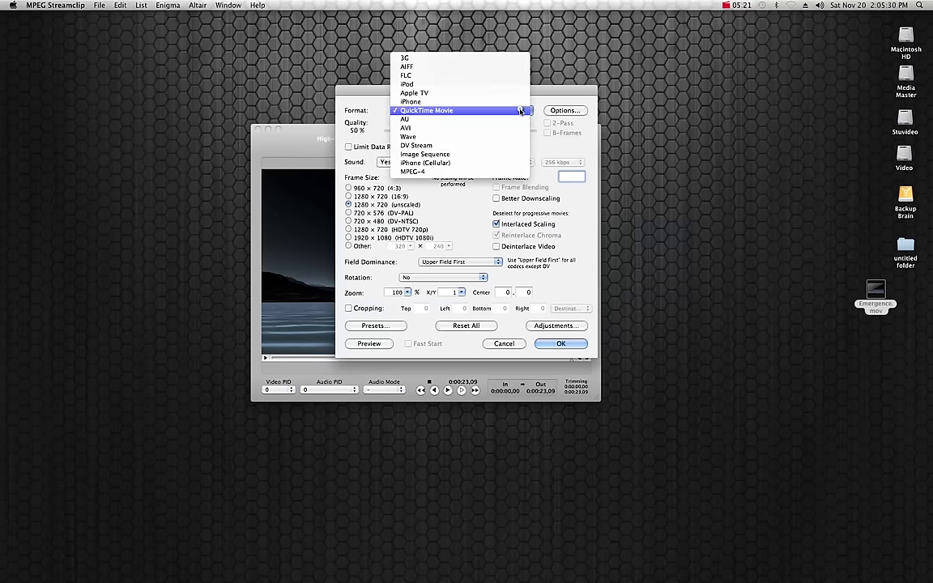
pyautogui.click(442, 154)
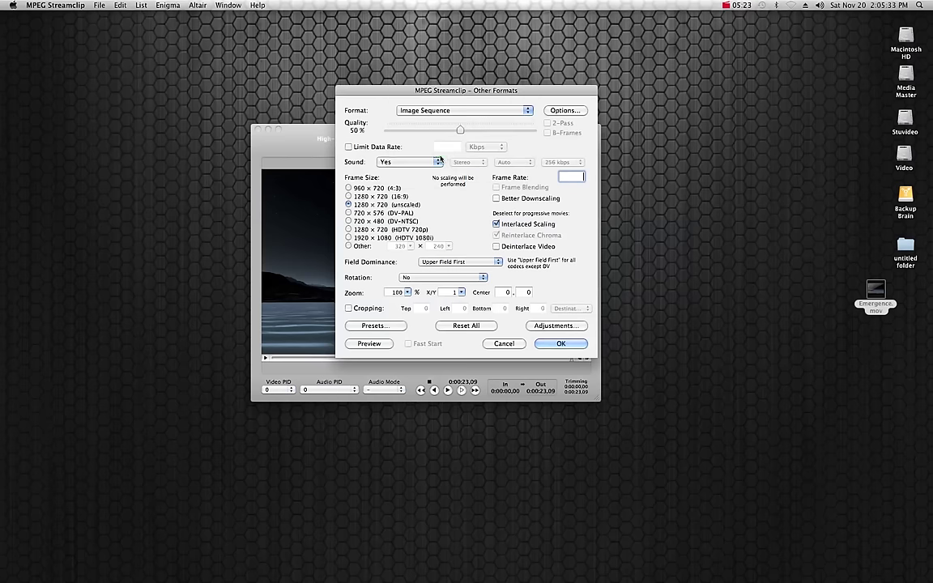
# Configure the image sequence options to TGA format at 30 frames per second
pyautogui.click(561, 110)
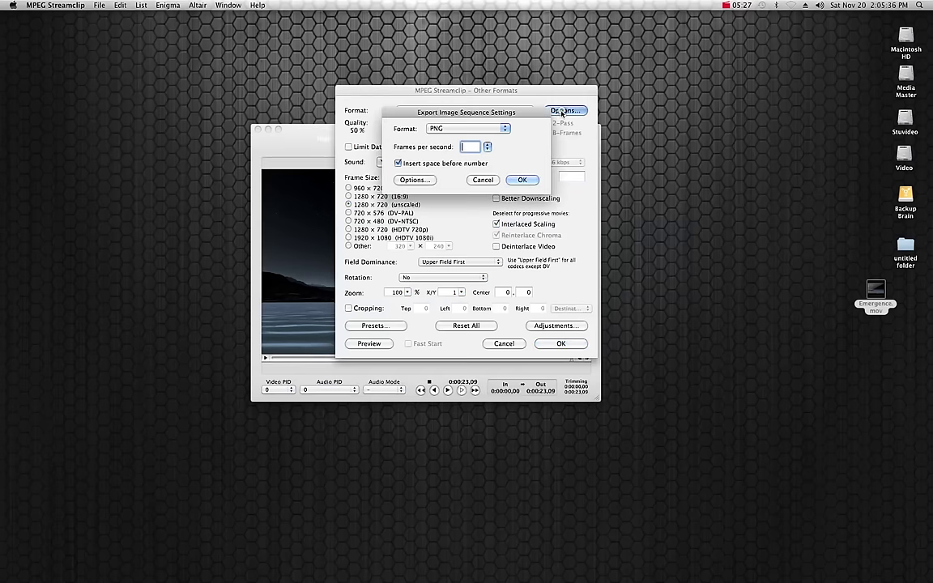
pyautogui.click(504, 129)
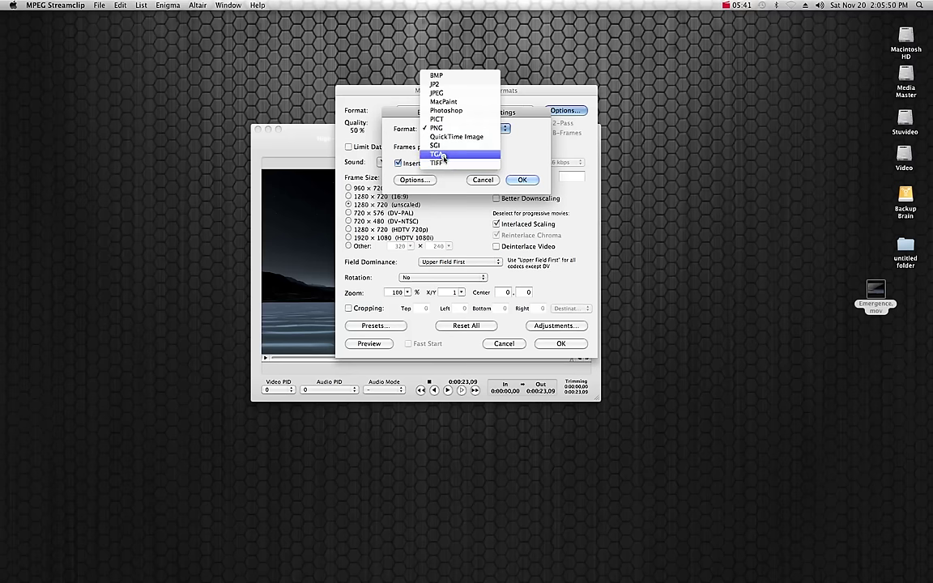
pyautogui.click(442, 154)
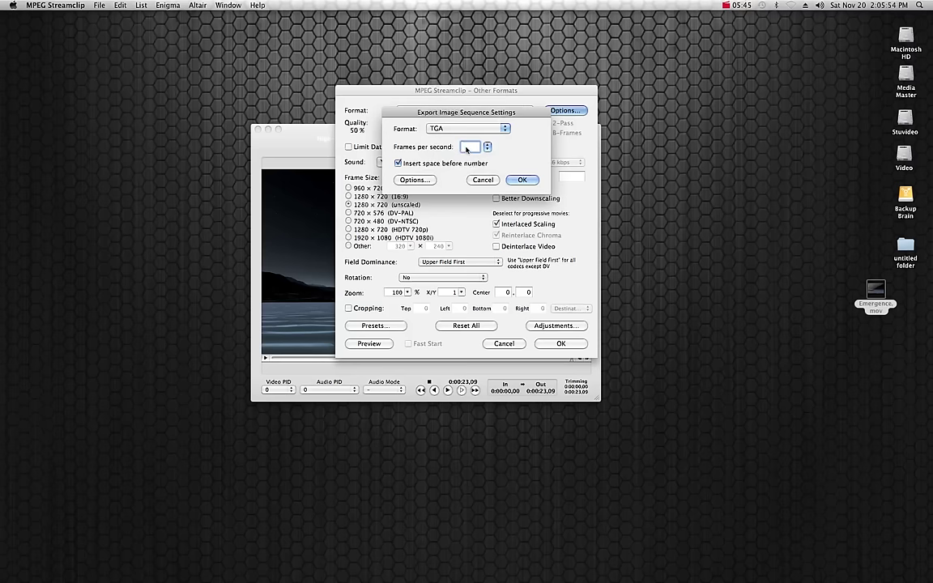
pyautogui.write('30')
pyautogui.click(519, 180)
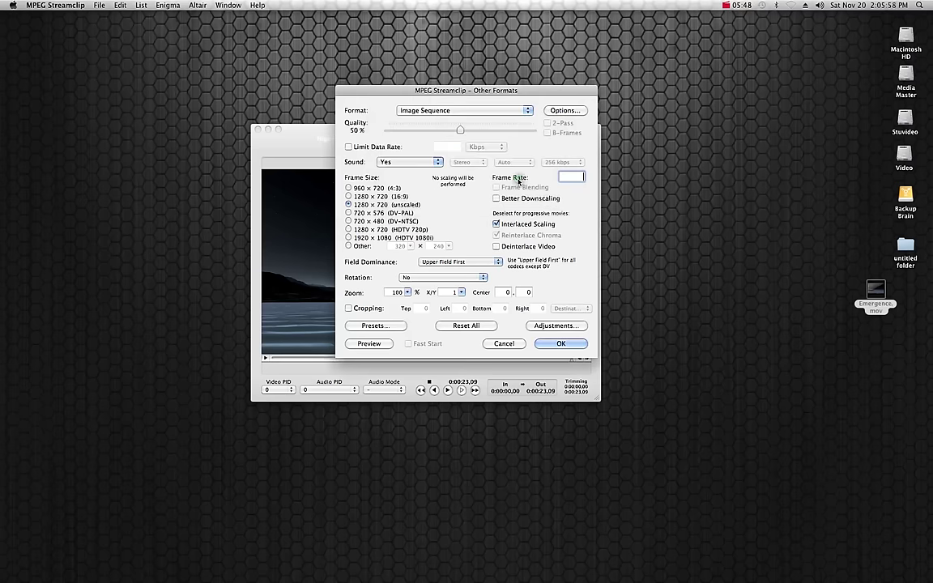
# Set the export frame rate to 30, enable Deinterlace Video and accept the export settings
pyautogui.click(566, 178)
pyautogui.write('30')
pyautogui.click(495, 246)
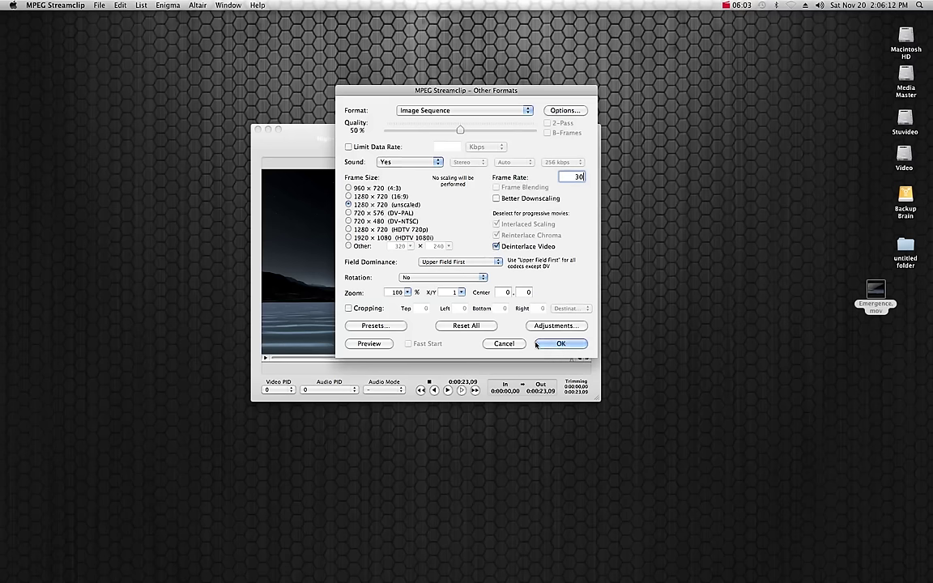
pyautogui.click(560, 344)
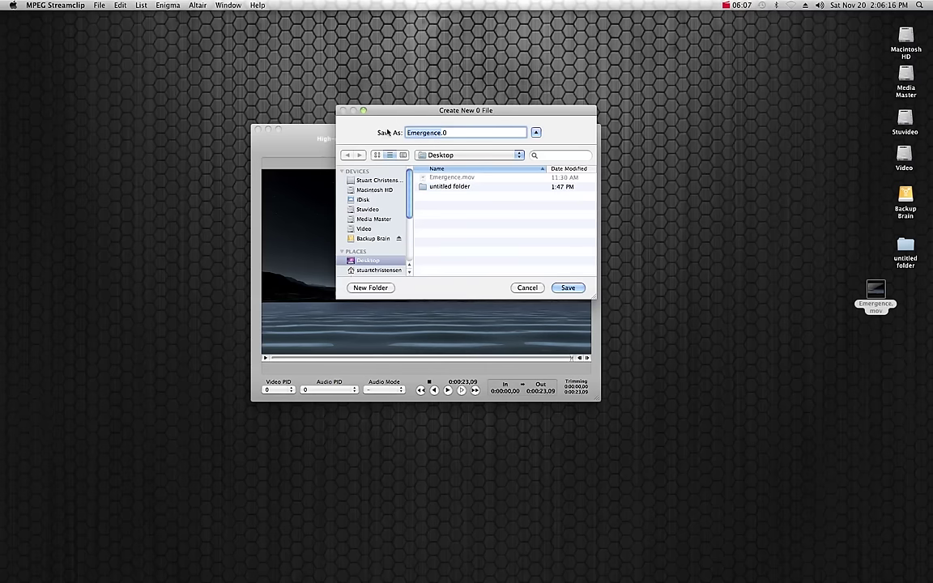
# Save the sequence as Emergenceimages.0 in the Emergence Images folder under Media Master, Maya 2011 Master, default, images
pyautogui.click(440, 133)
pyautogui.write('images')
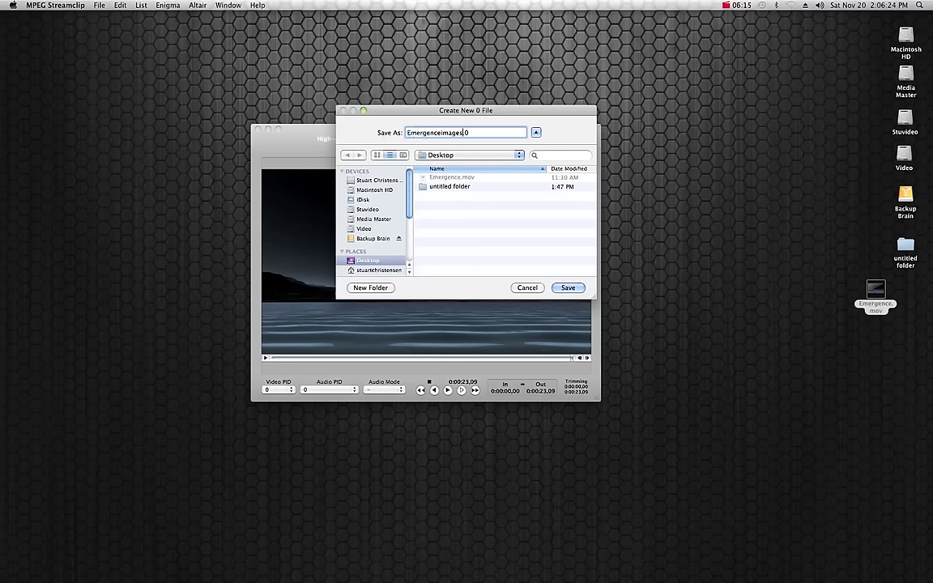
pyautogui.click(378, 221)
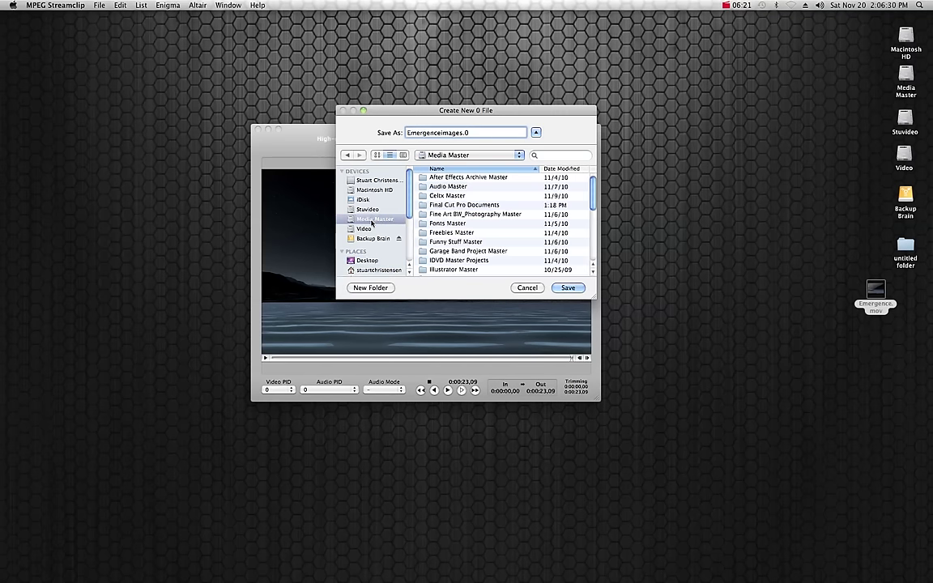
pyautogui.scroll(-5, 432, 235)
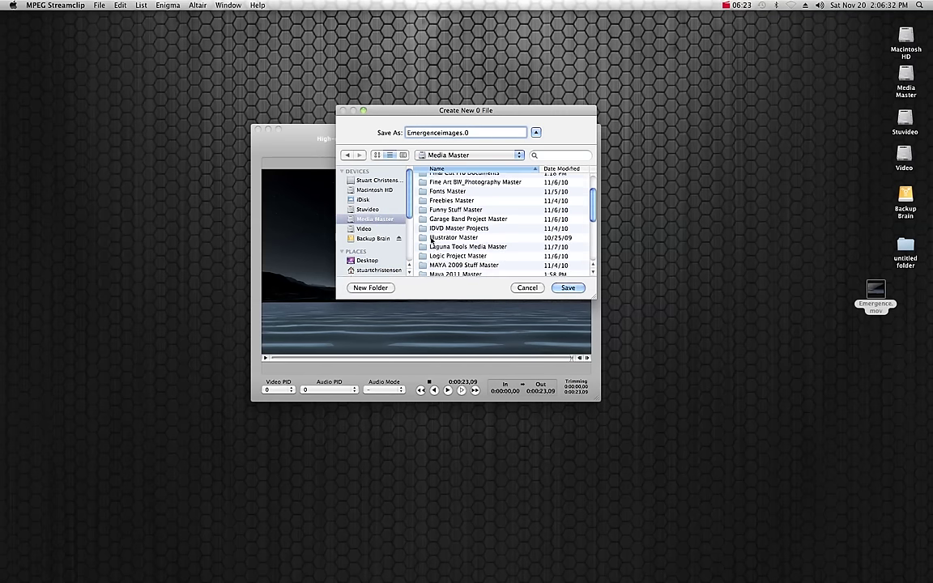
pyautogui.scroll(-3, 432, 239)
pyautogui.doubleClick(442, 262)
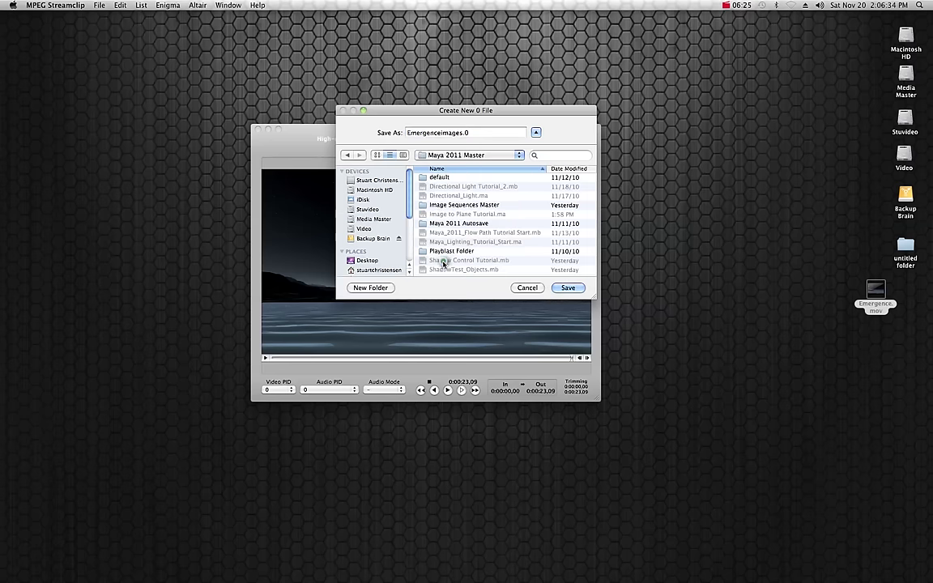
pyautogui.click(439, 177)
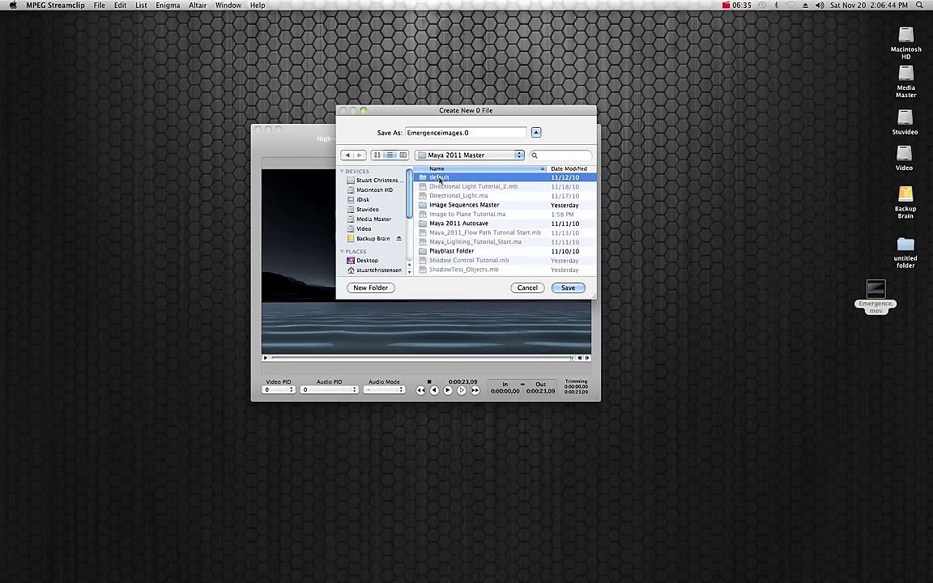
pyautogui.doubleClick(423, 180)
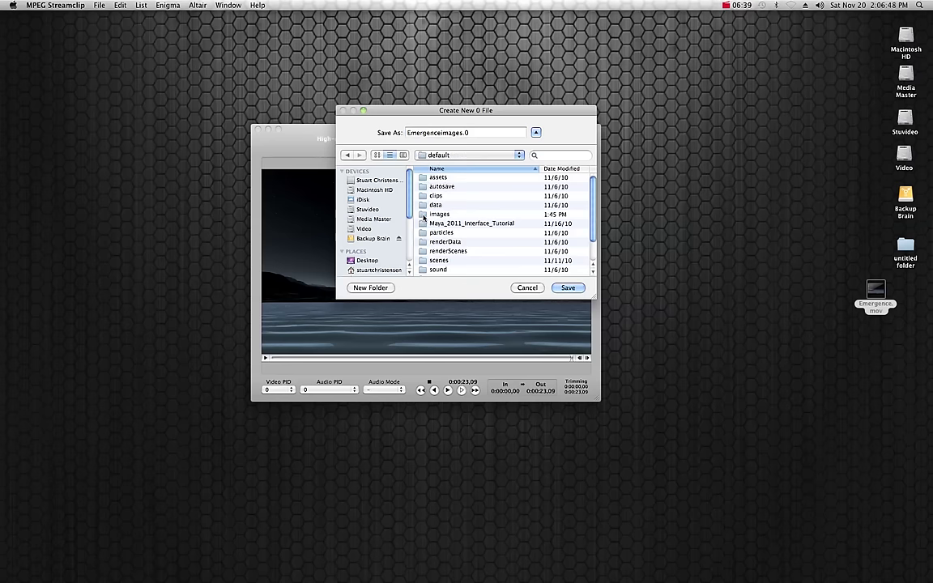
pyautogui.doubleClick(423, 214)
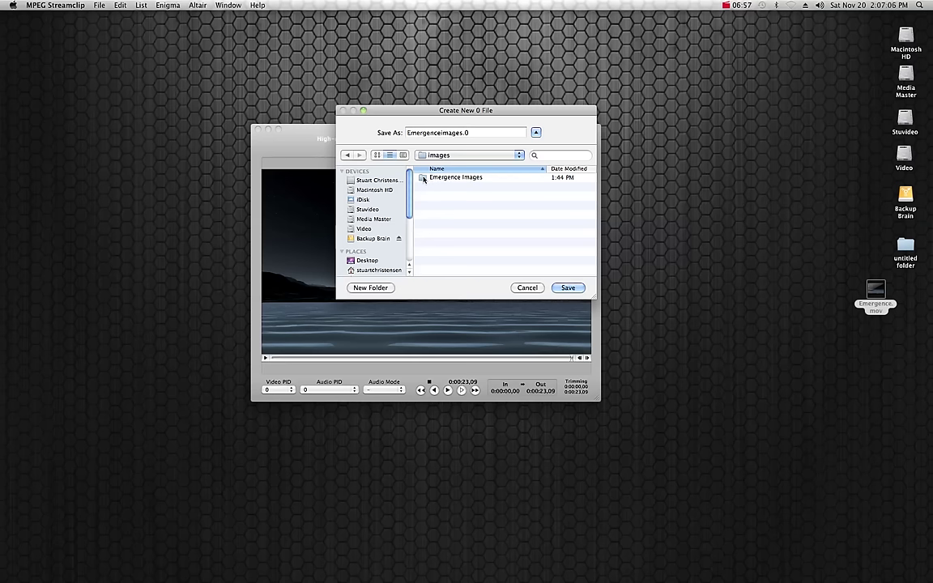
pyautogui.click(423, 178)
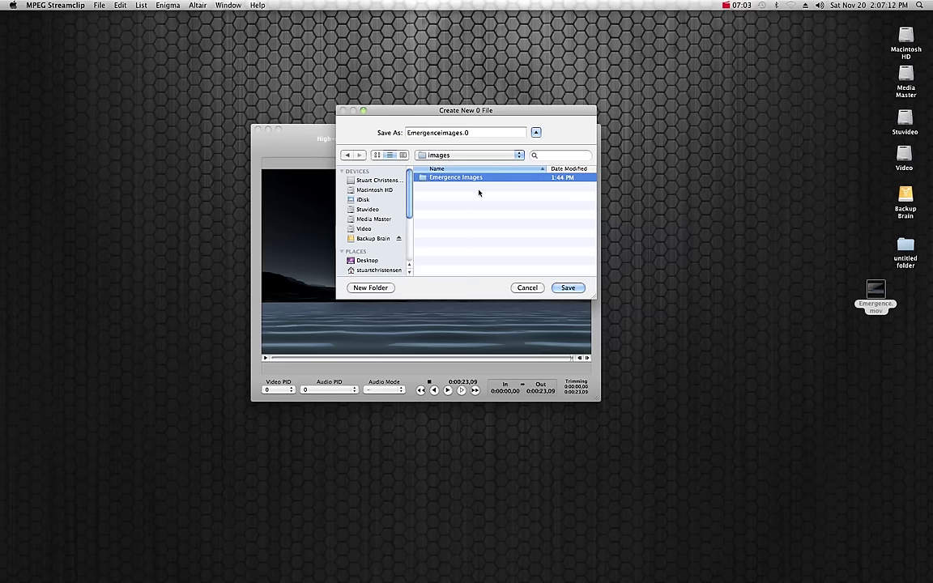
pyautogui.click(569, 288)
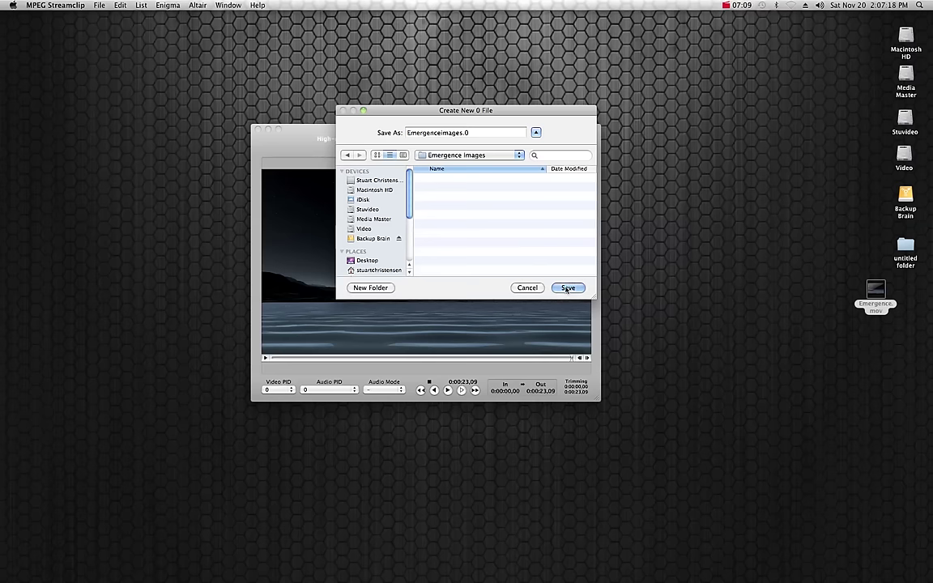
pyautogui.click(567, 289)
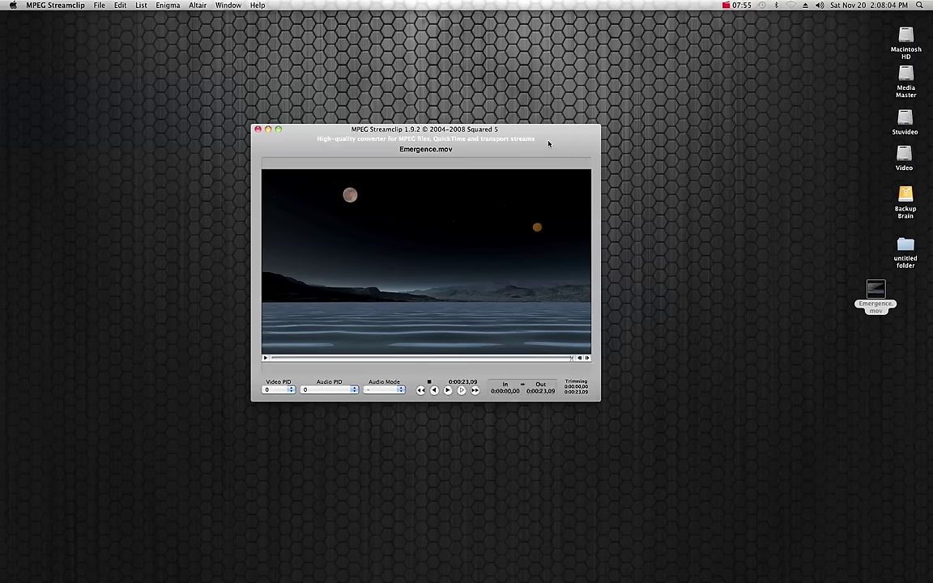
# Quit MPEG Streamclip and deselect Emergence.mov on the desktop
pyautogui.moveTo(291, 144); pyautogui.dragTo(313, 155)
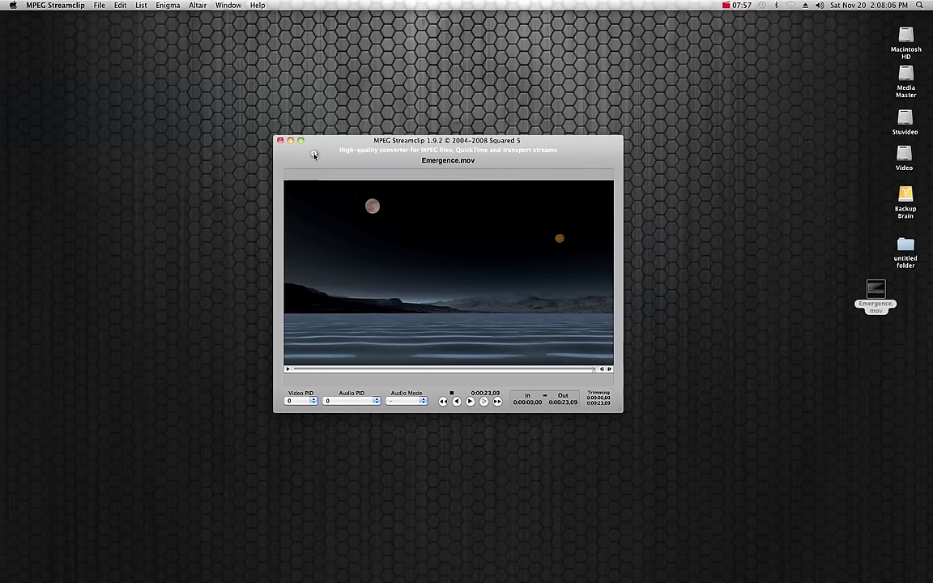
pyautogui.click(66, 6)
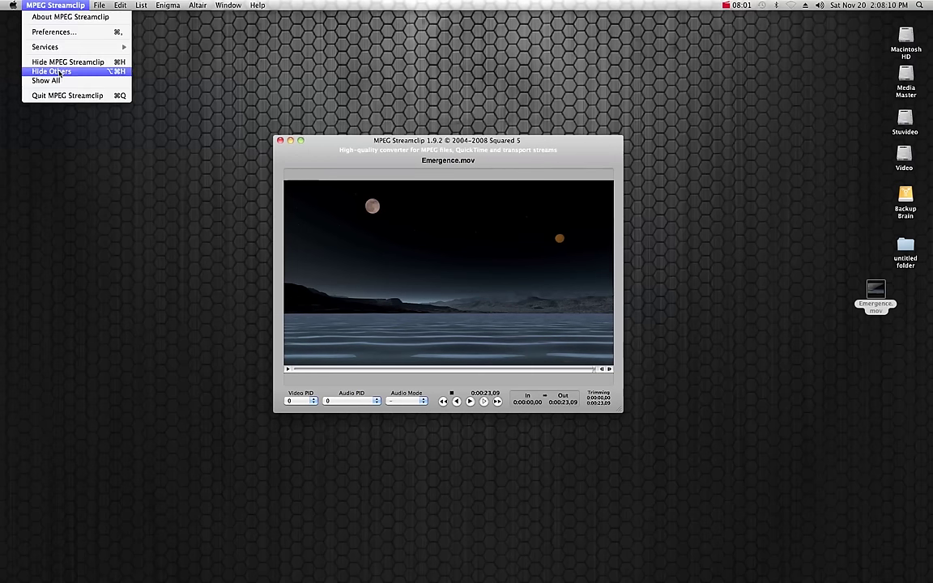
pyautogui.click(55, 95)
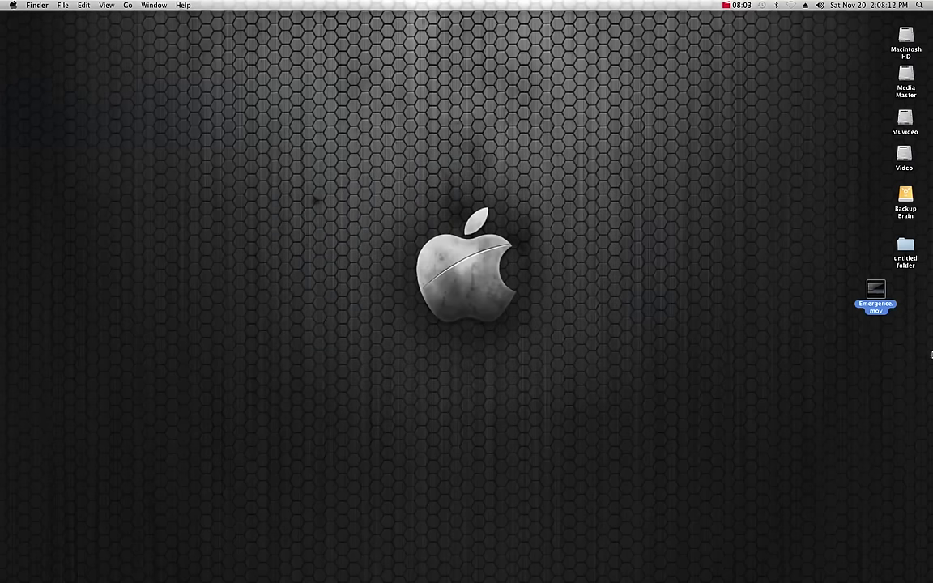
pyautogui.click(667, 300)
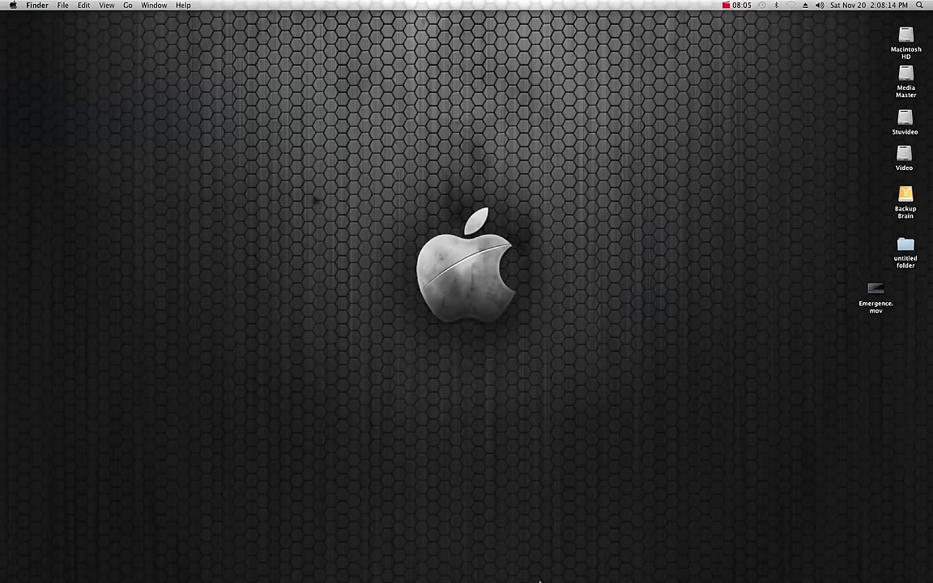
# Switch to Maya and create a new Lambert material in the Hypershade
pyautogui.moveTo(506, 576)
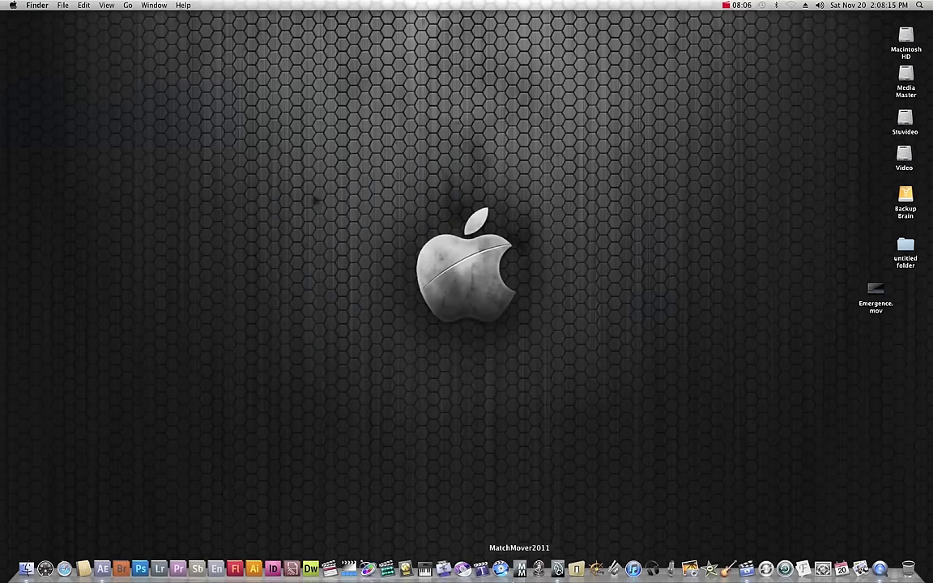
pyautogui.click(557, 568)
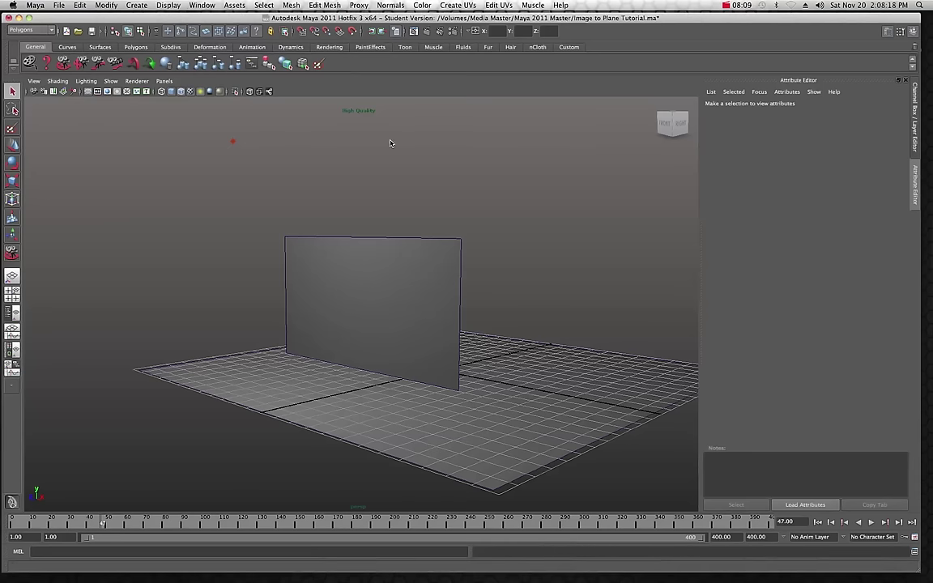
pyautogui.click(202, 4)
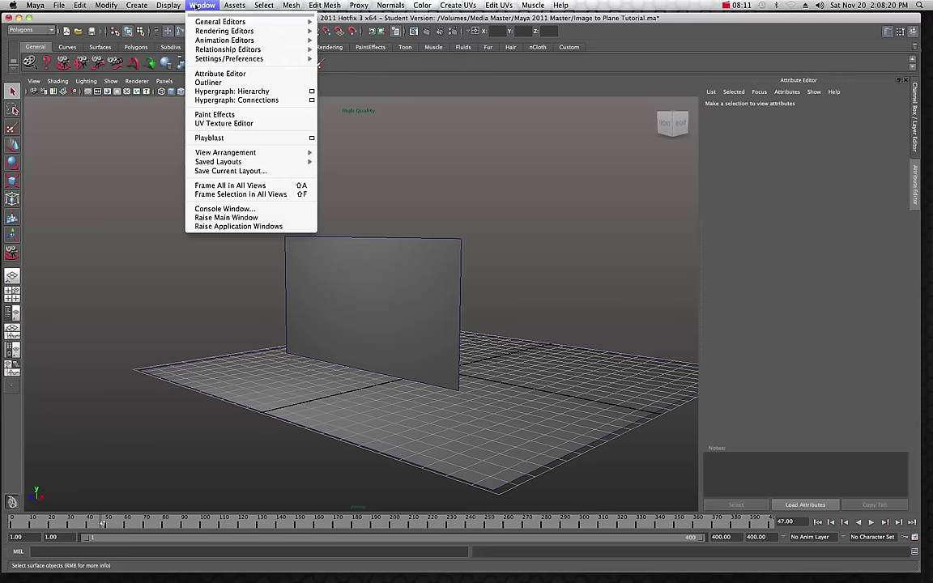
pyautogui.moveTo(199, 31)
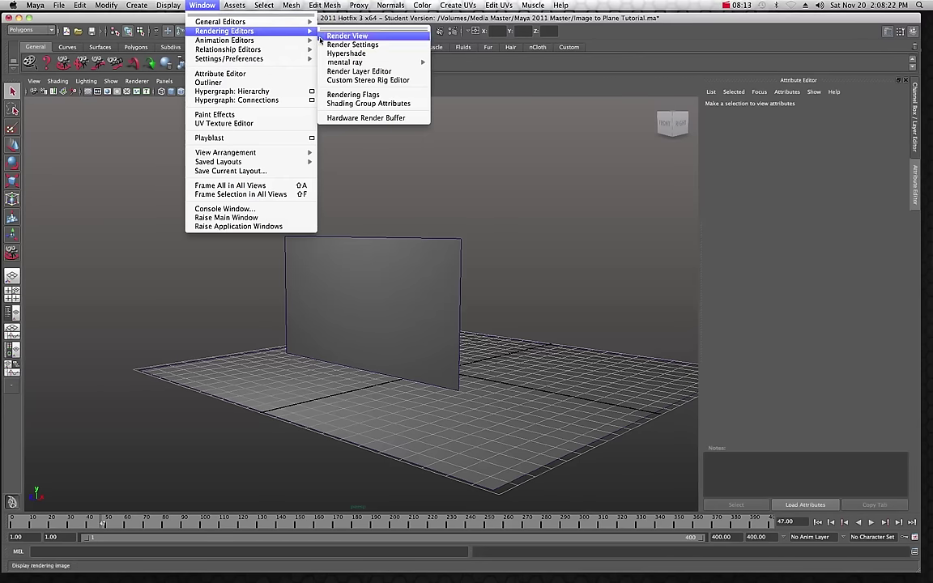
pyautogui.click(360, 54)
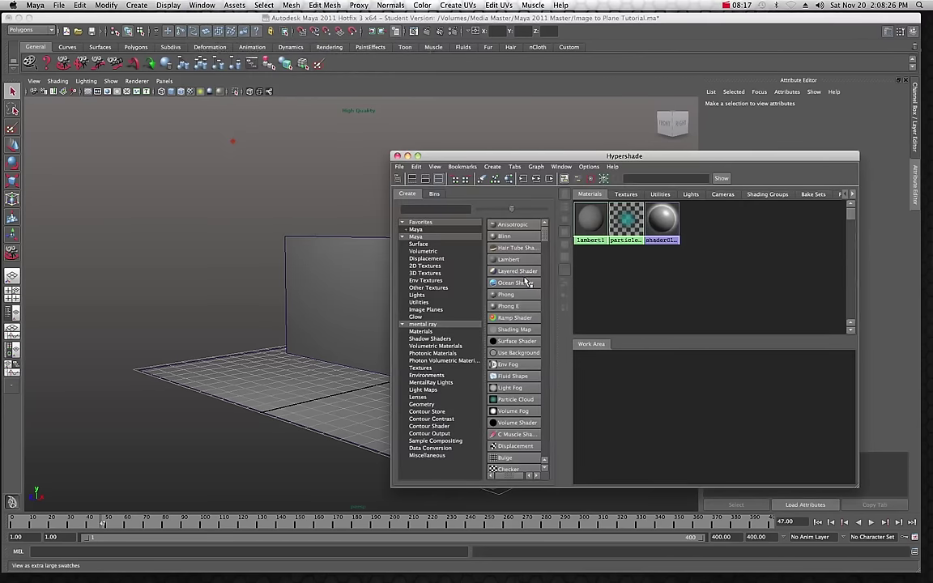
pyautogui.click(503, 259)
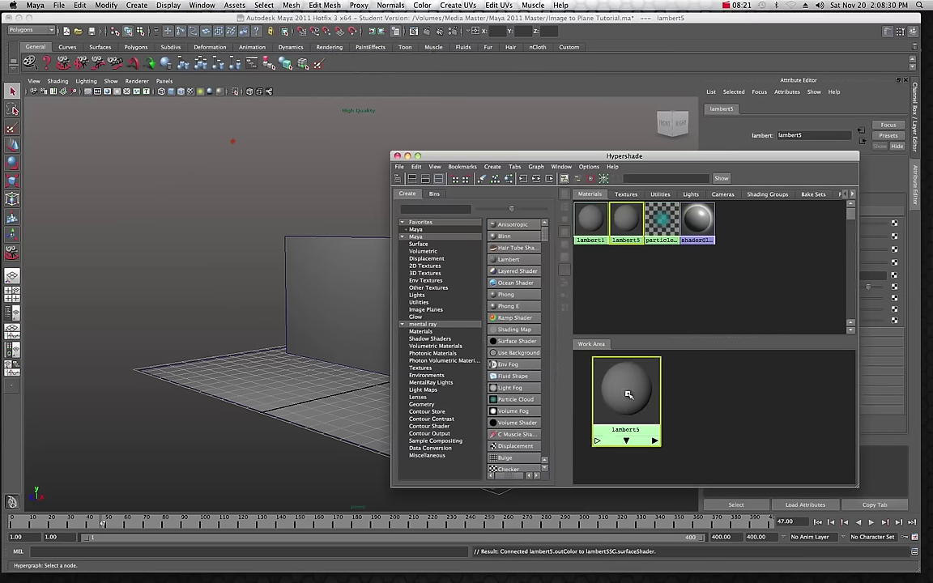
# Map a File texture to the Color attribute of the lambert5 material
pyautogui.moveTo(633, 370); pyautogui.dragTo(667, 383)
pyautogui.moveTo(567, 156); pyautogui.dragTo(429, 118)
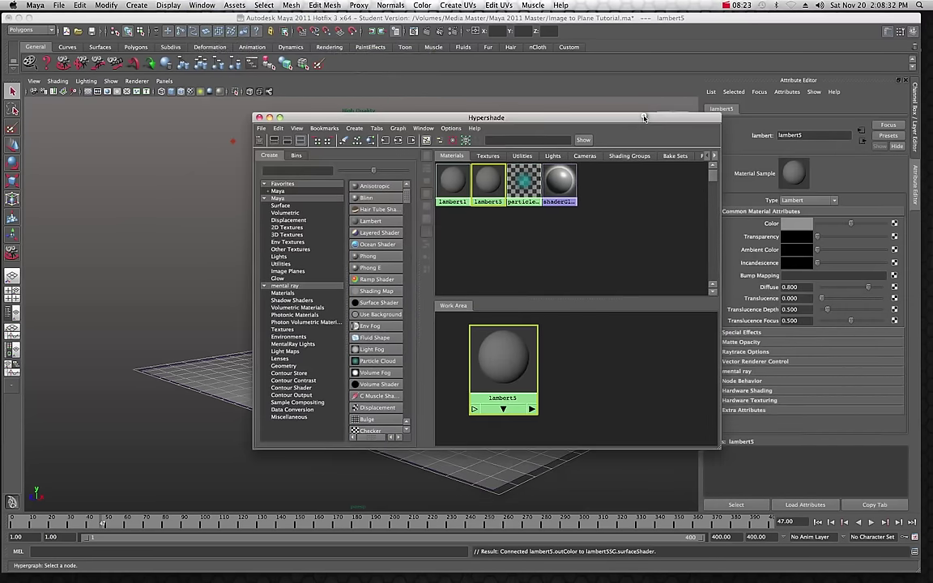
pyautogui.click(894, 224)
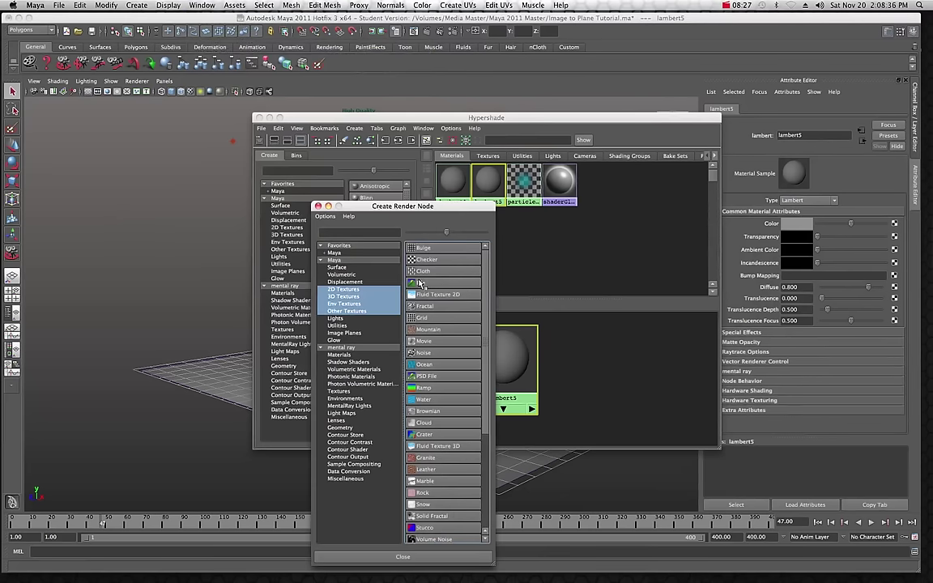
pyautogui.click(421, 283)
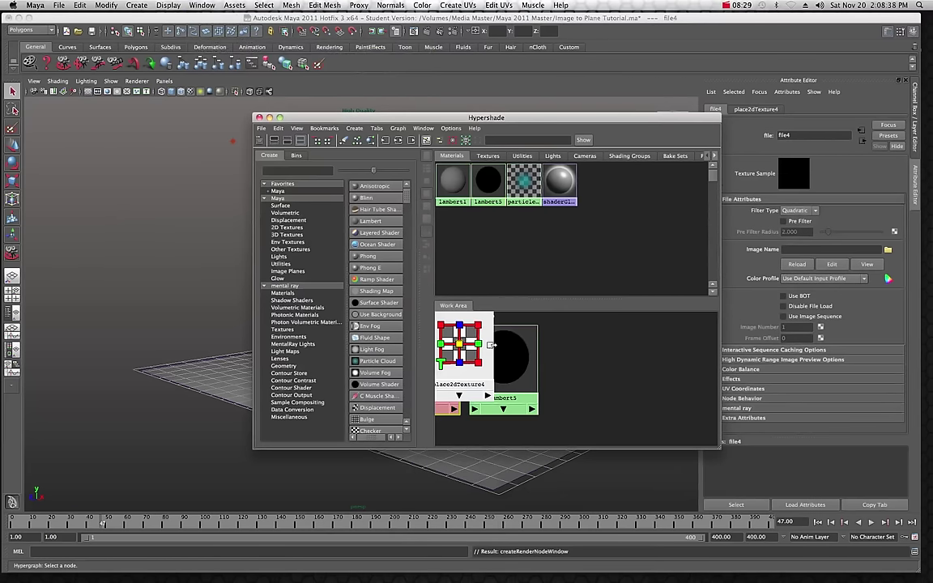
# Load Emergenceimages 001.tga into the file texture from Media Master, Maya 2011 Master, default, images, Emergence Images
pyautogui.click(888, 251)
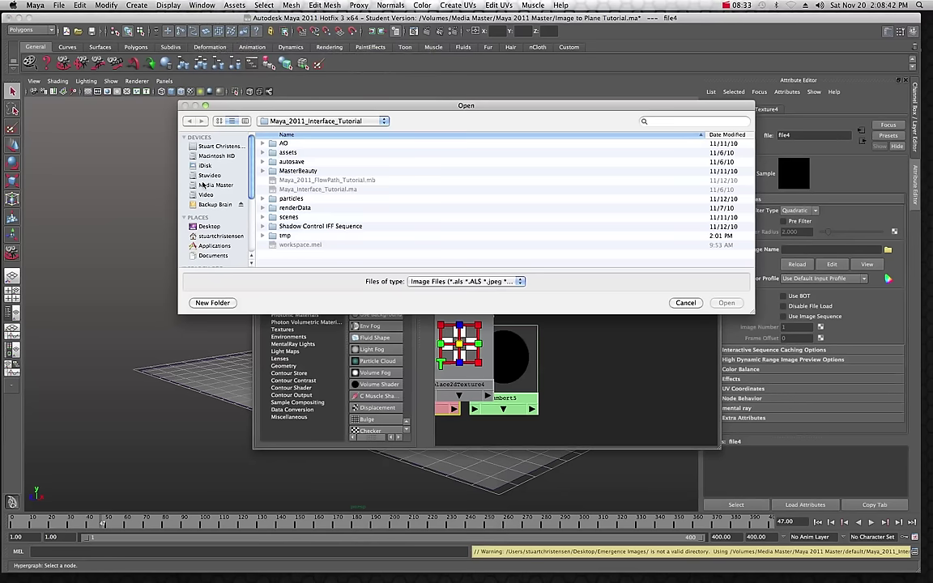
pyautogui.click(205, 185)
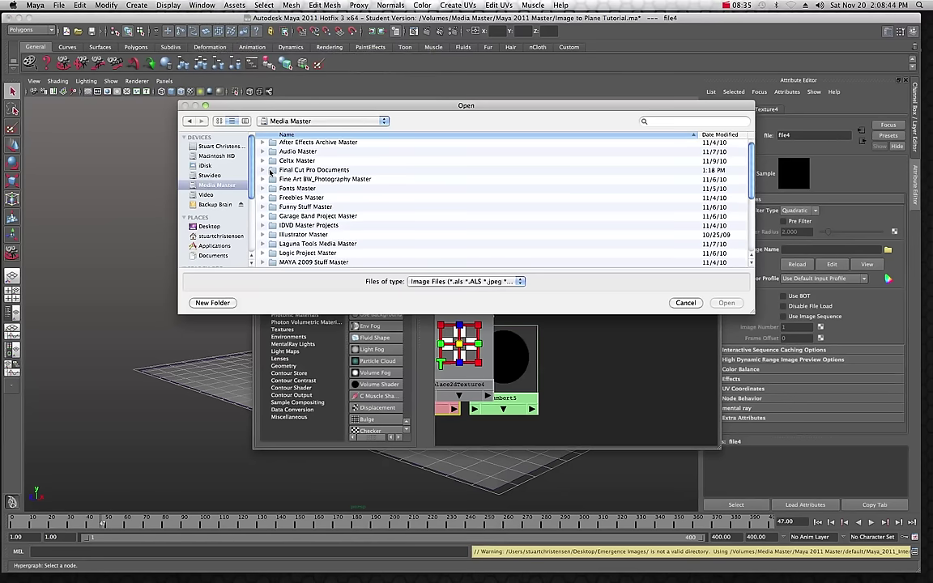
pyautogui.scroll(-2, 300, 259)
pyautogui.doubleClick(304, 248)
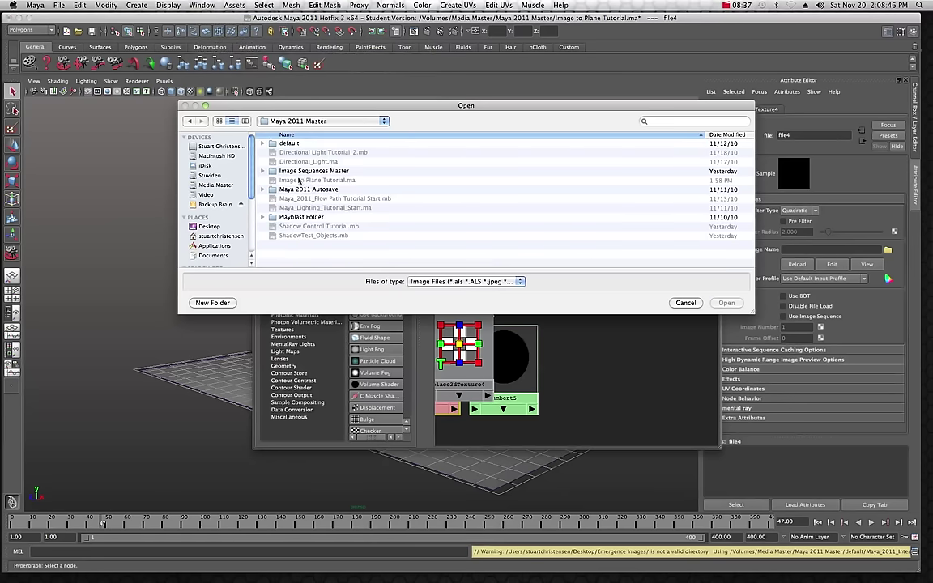
pyautogui.doubleClick(288, 144)
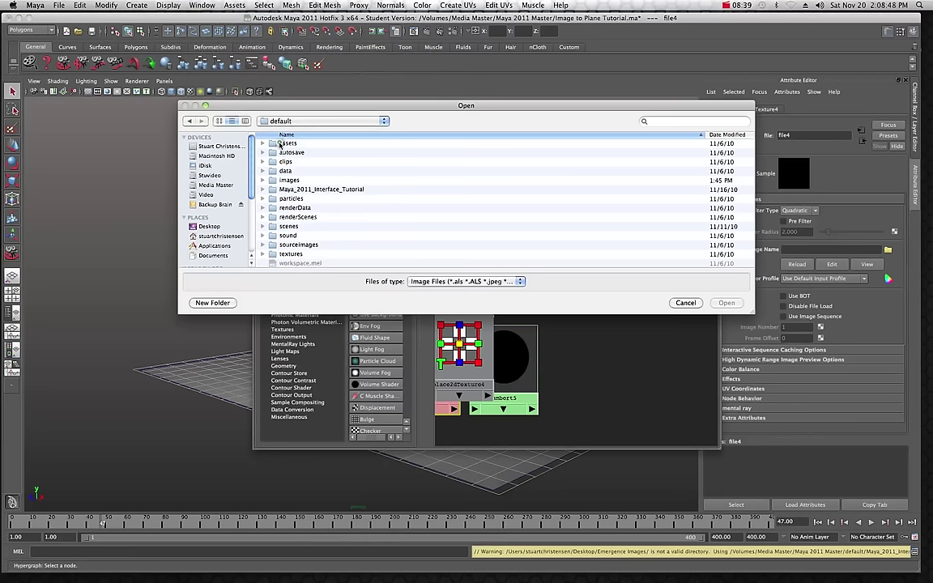
pyautogui.doubleClick(275, 179)
pyautogui.click(272, 144)
pyautogui.doubleClick(272, 144)
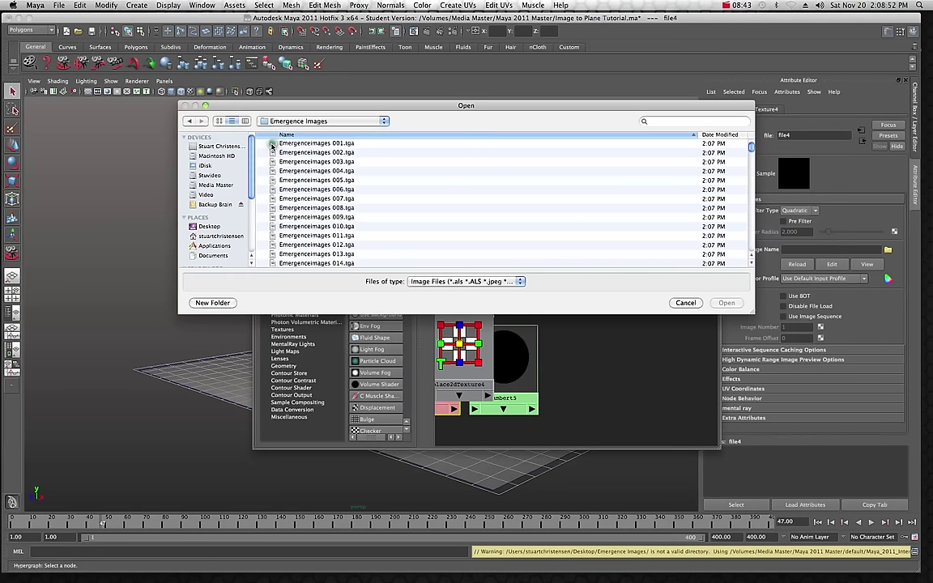
pyautogui.click(327, 143)
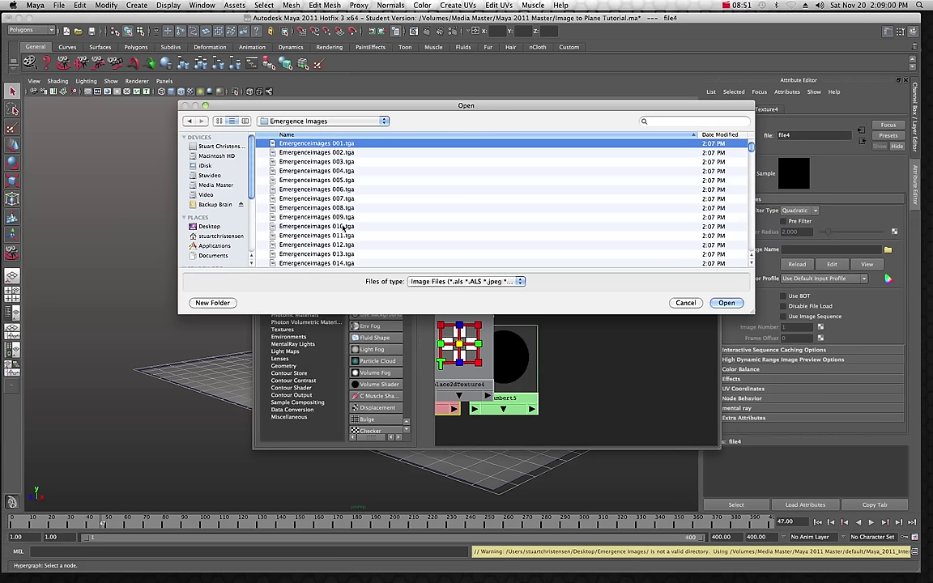
pyautogui.click(725, 302)
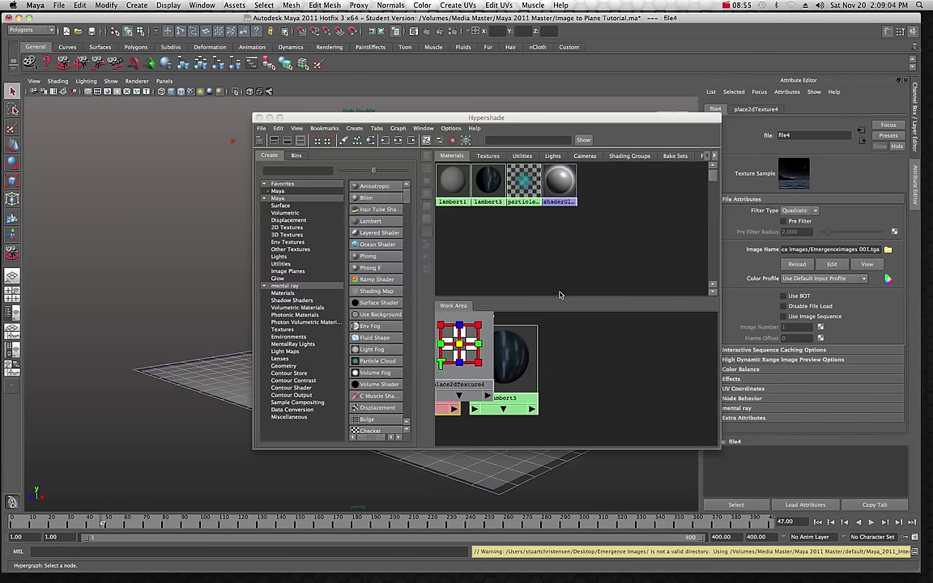
# Minimize the Hypershade and assign the existing lambert5 material to the upright plane
pyautogui.moveTo(514, 363); pyautogui.dragTo(581, 362)
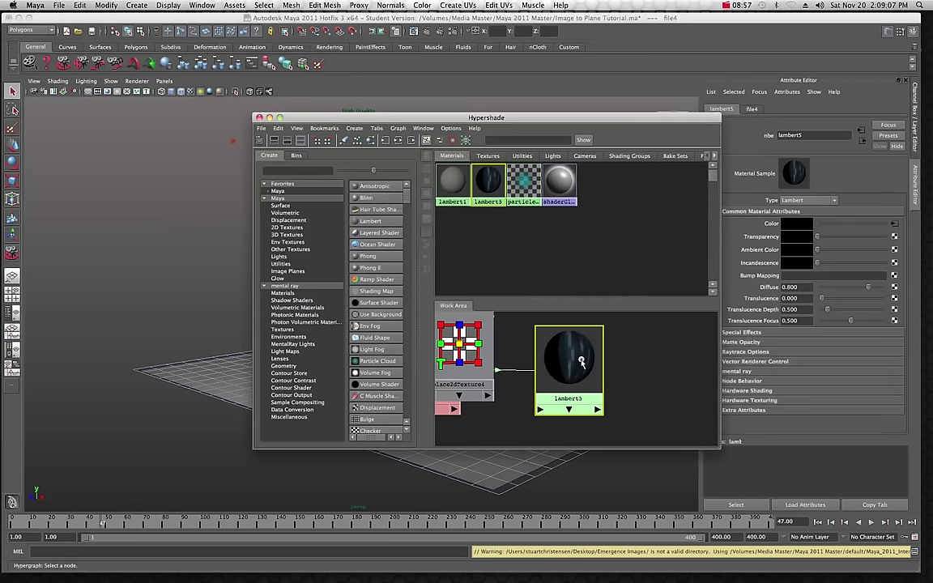
pyautogui.click(269, 119)
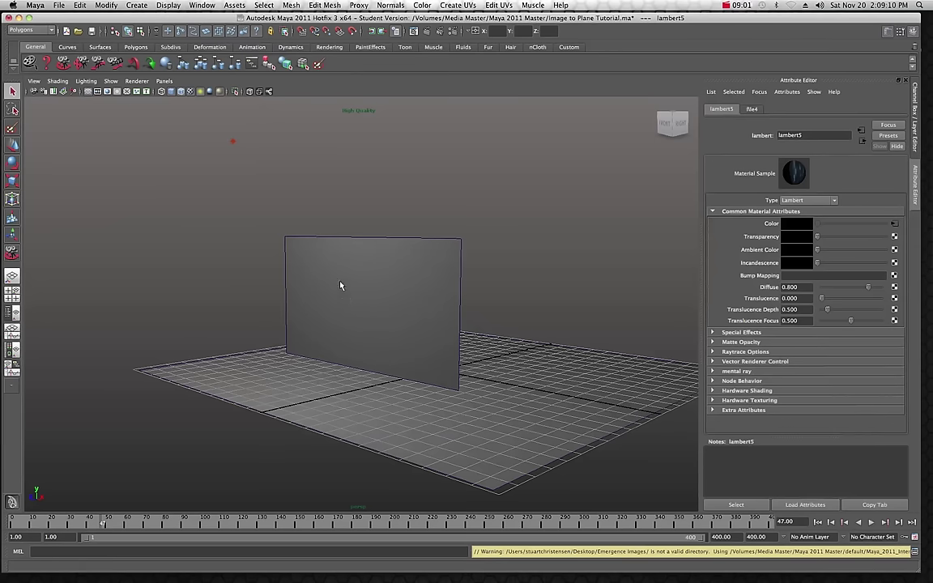
pyautogui.click(347, 288)
pyautogui.rightClick(349, 286)
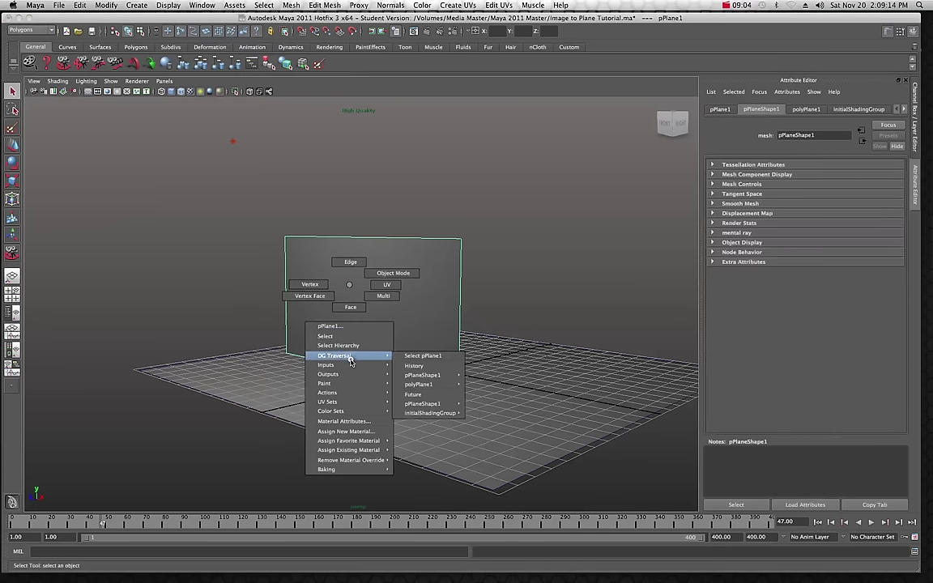
pyautogui.moveTo(348, 412)
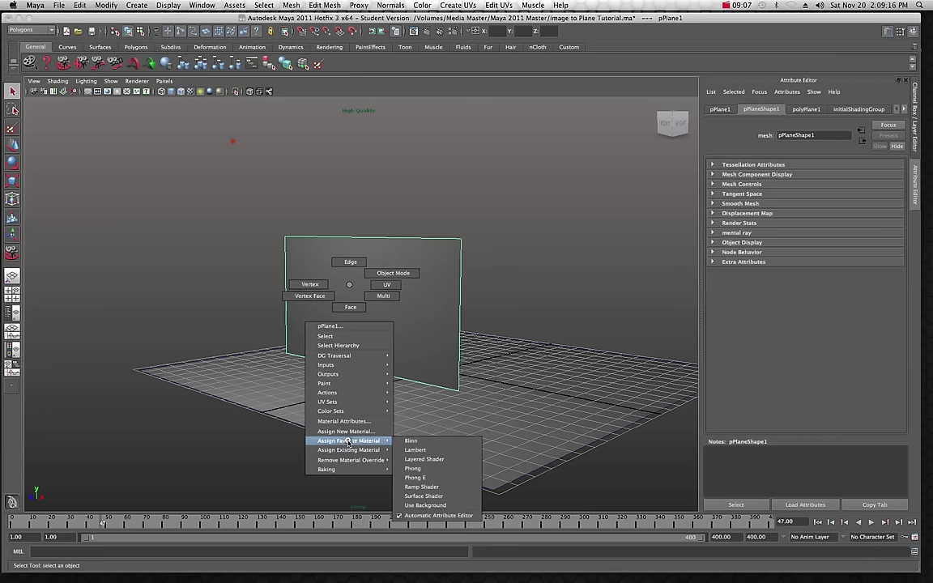
pyautogui.moveTo(371, 451)
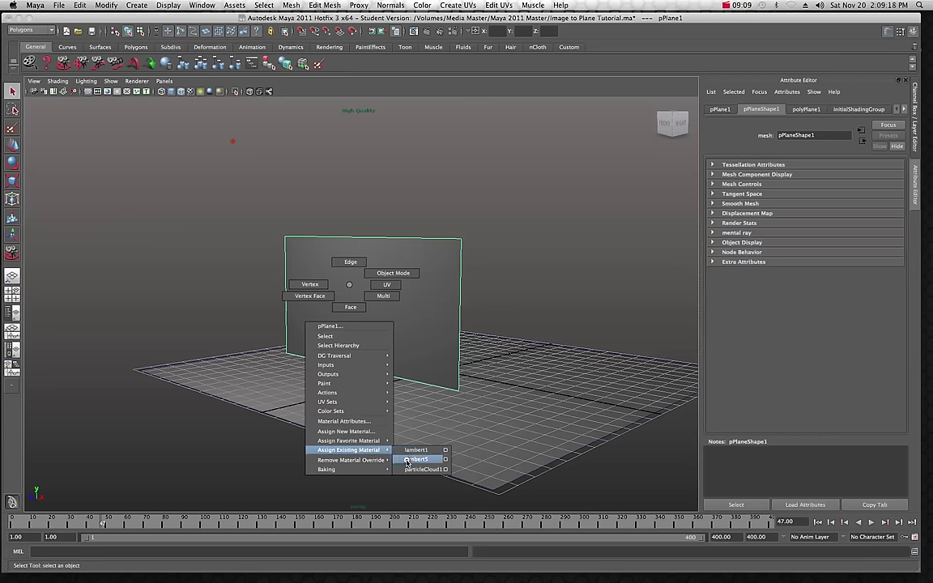
pyautogui.click(416, 459)
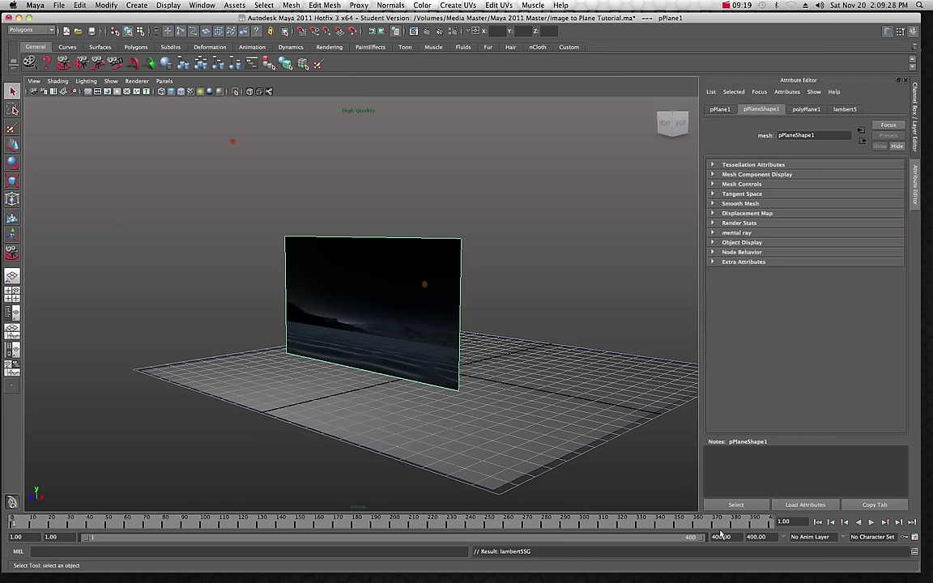
# Play the timeline to check whether the texture on the plane animates, and stop playback
pyautogui.click(870, 522)
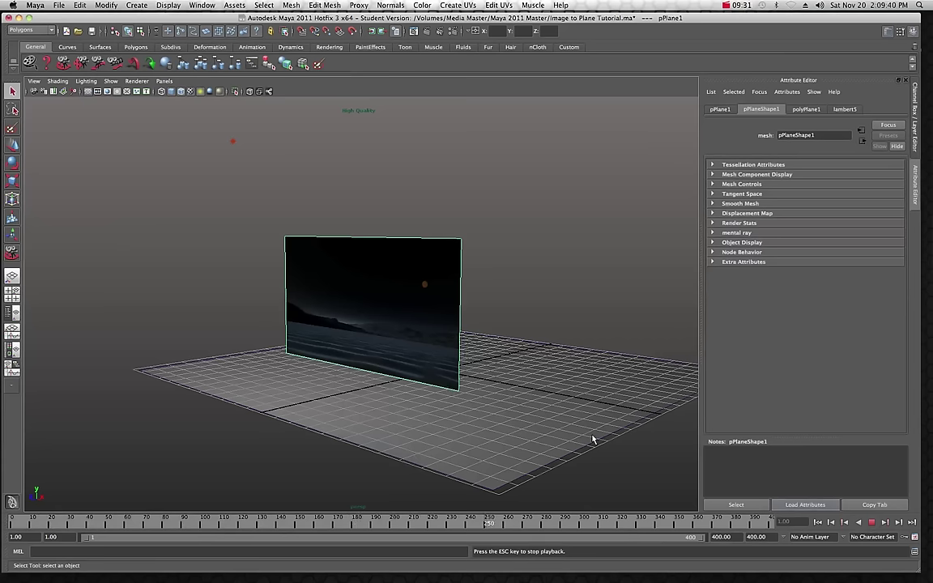
pyautogui.click(869, 523)
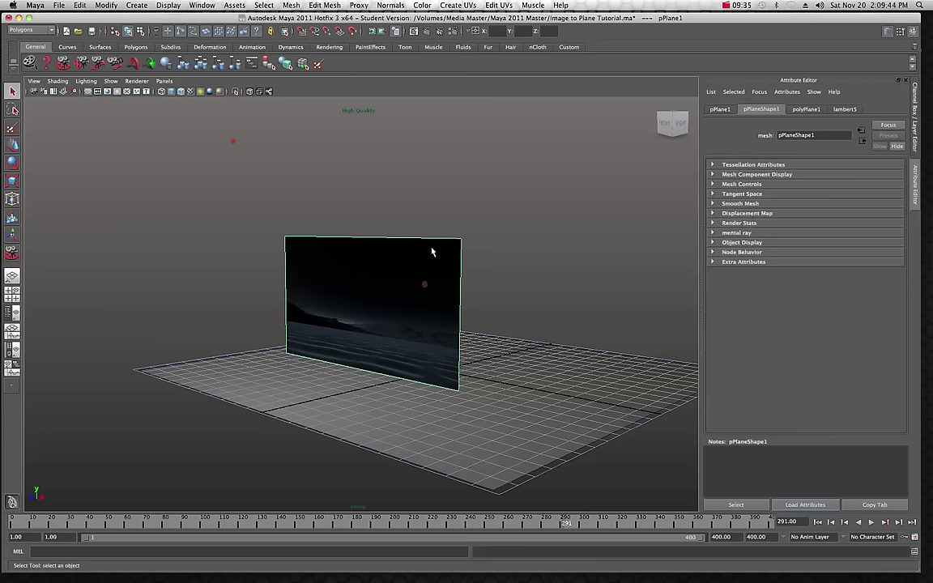
# Restore the Hypershade and spread out the lambert5 and place2dTexture4 nodes to expose the file4 node
pyautogui.click(848, 109)
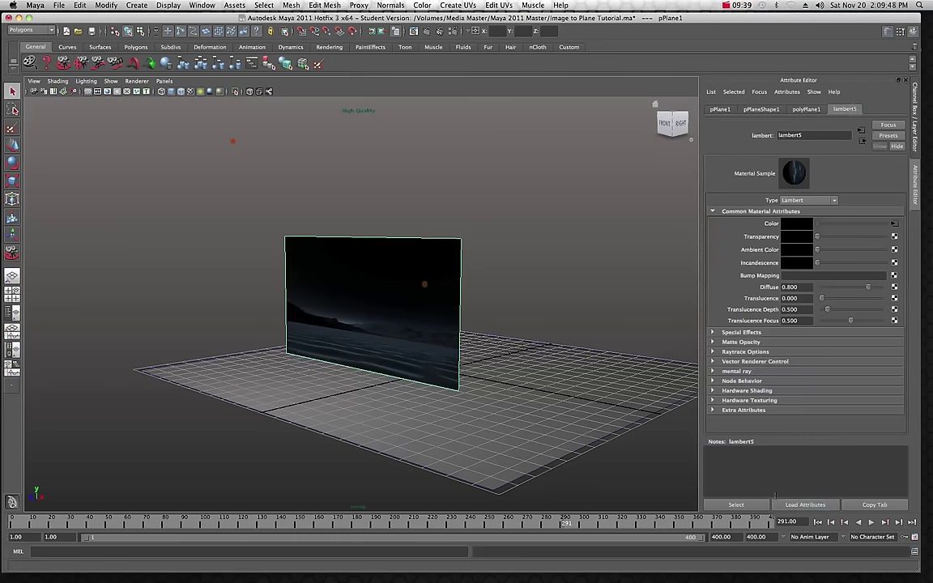
pyautogui.moveTo(769, 576)
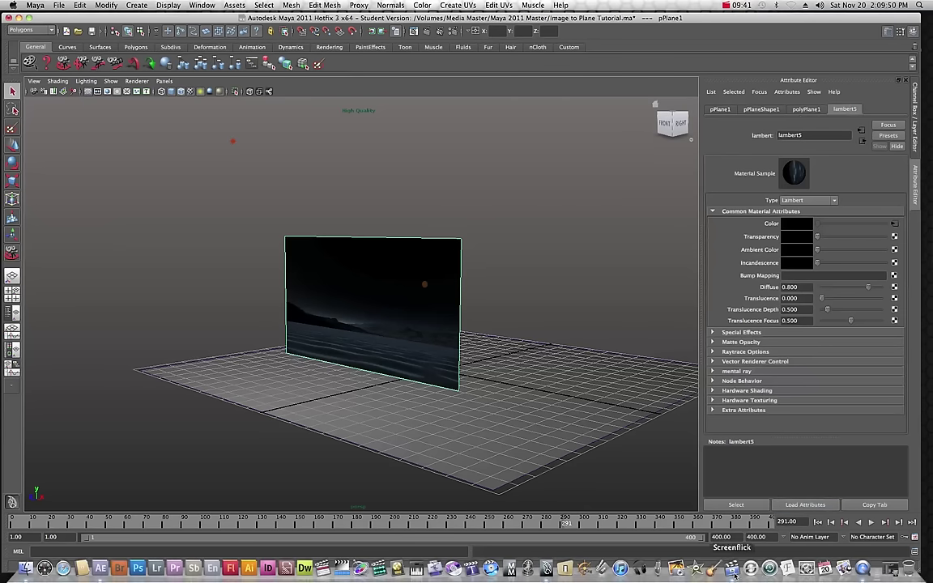
pyautogui.click(890, 572)
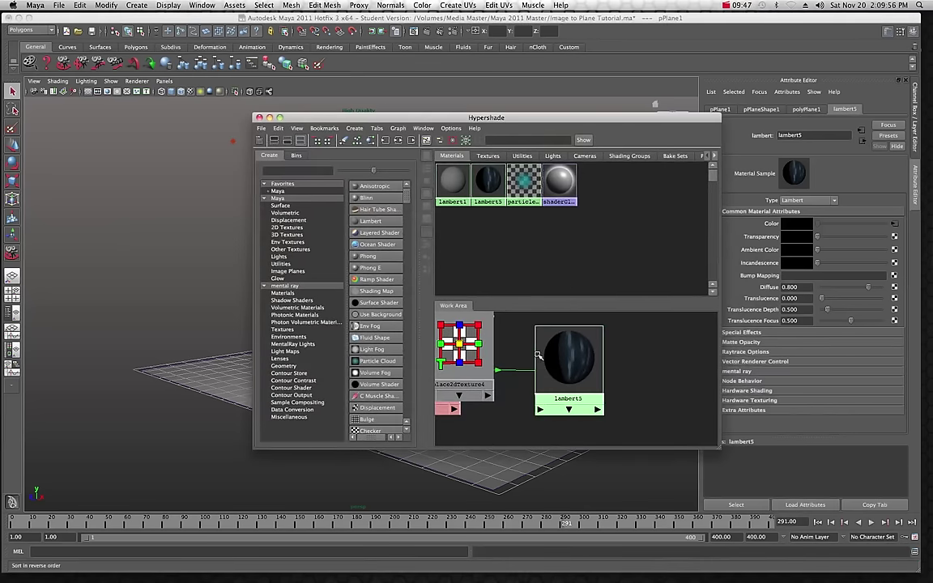
pyautogui.moveTo(555, 359); pyautogui.dragTo(622, 360)
pyautogui.moveTo(465, 360); pyautogui.dragTo(539, 360)
pyautogui.scroll(-2, 486, 364)
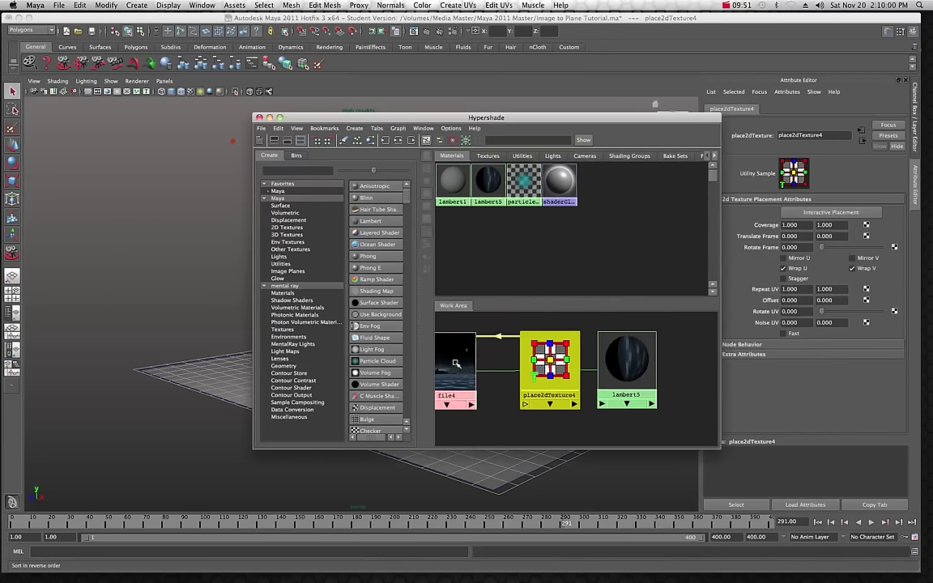
# Enable Use Image Sequence on the file4 texture and close the Hypershade
pyautogui.click(468, 366)
pyautogui.scroll(-1, 468, 366)
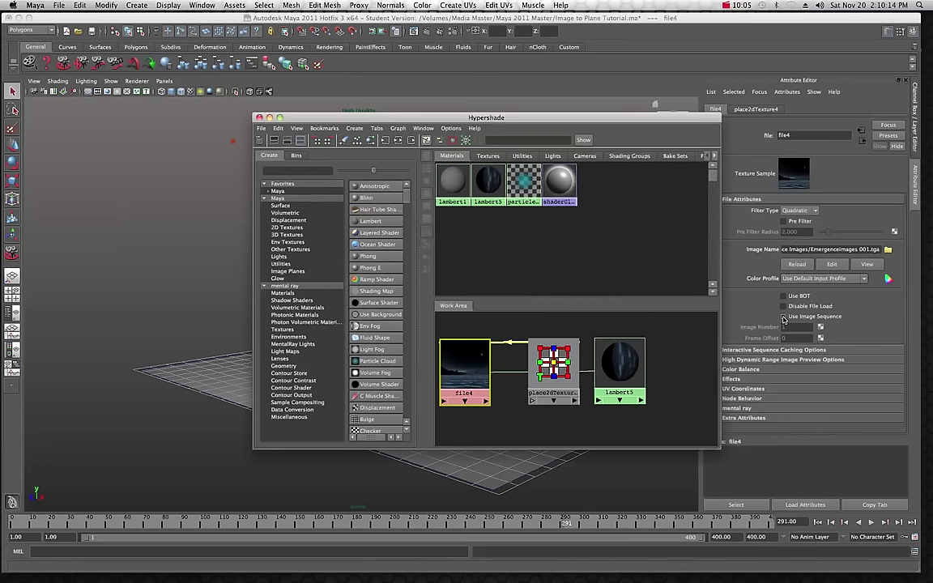
pyautogui.click(783, 317)
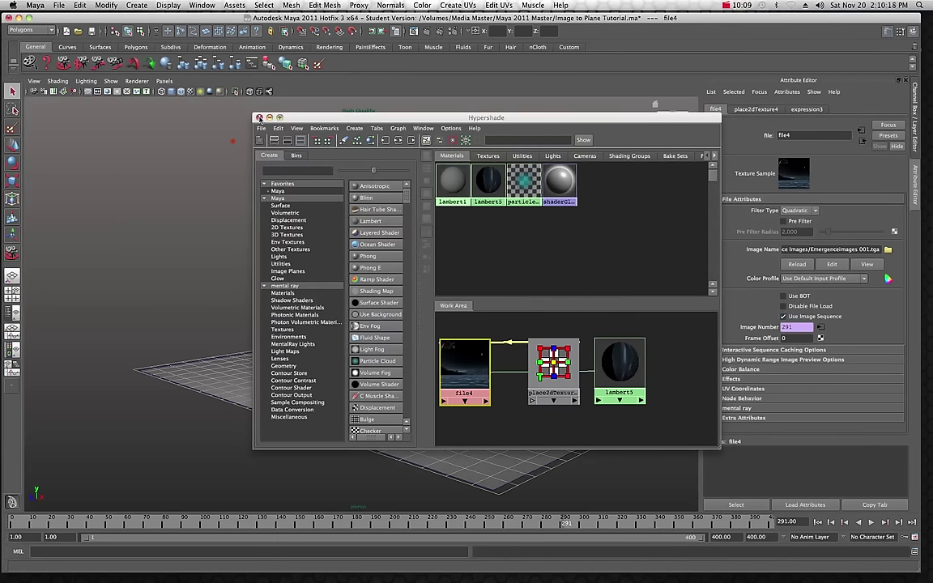
pyautogui.click(259, 118)
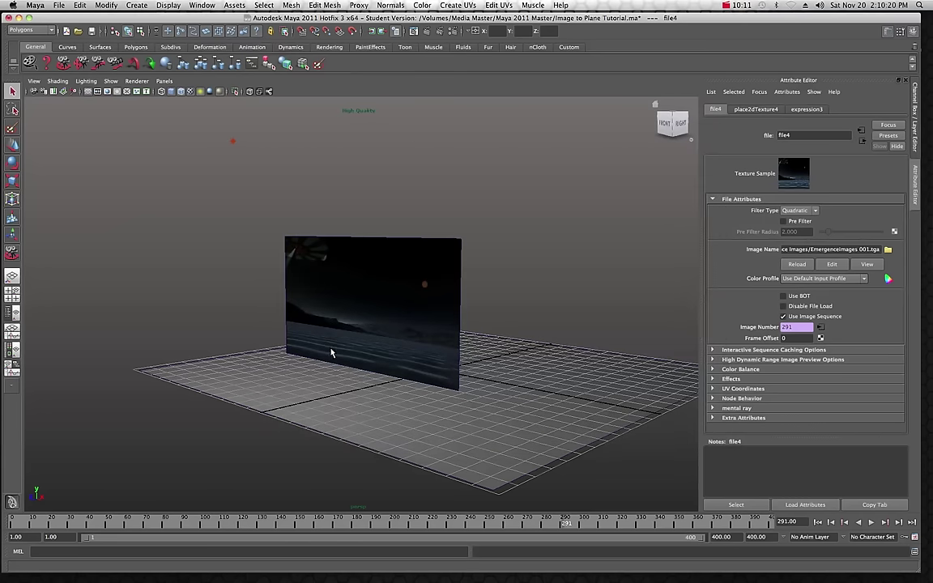
# Scrub through the timeline, return to frame 1 and play back the image sequence on the plane
pyautogui.click(422, 522)
pyautogui.hotkey('alt', 'v')
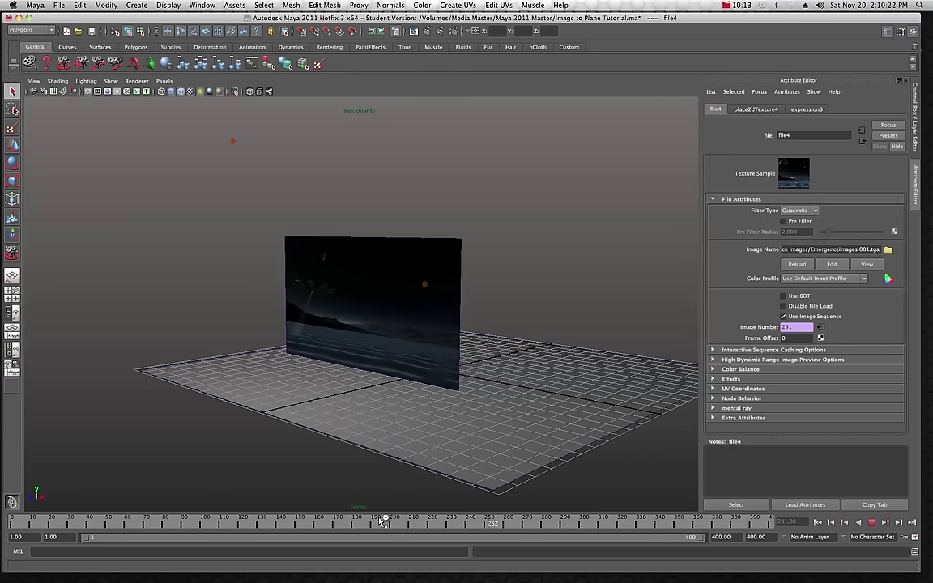
pyautogui.hotkey('alt', 'v')
pyautogui.hotkey('alt', 'shift', 'v')
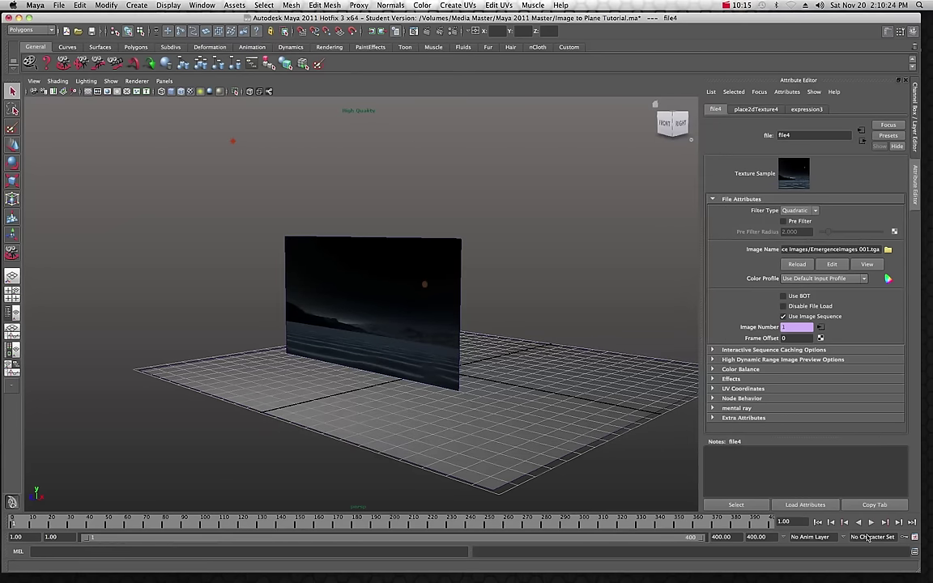
pyautogui.click(870, 522)
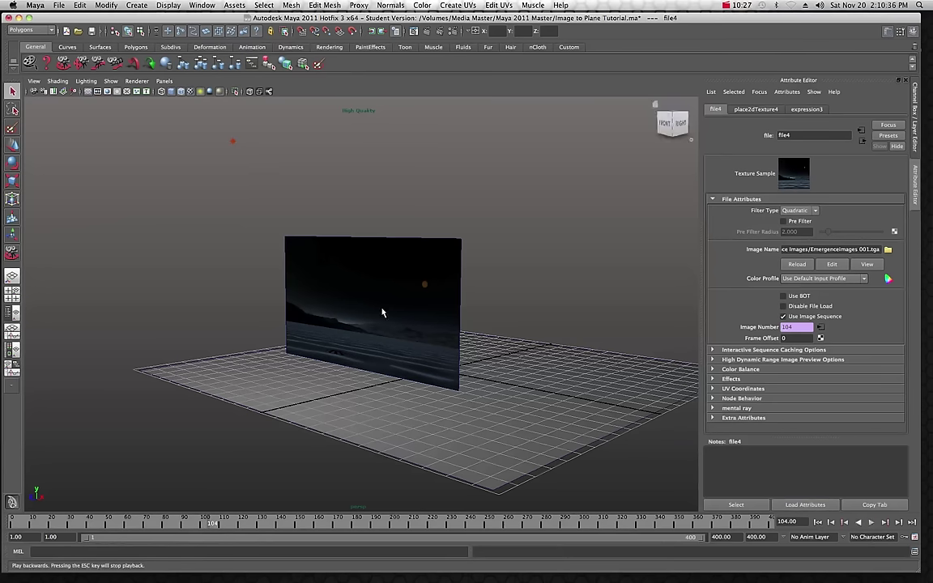
# Brighten the plane's lambert5 material by raising Ambient Color to a light grey and setting Diffuse to about 0.802
pyautogui.click(384, 311)
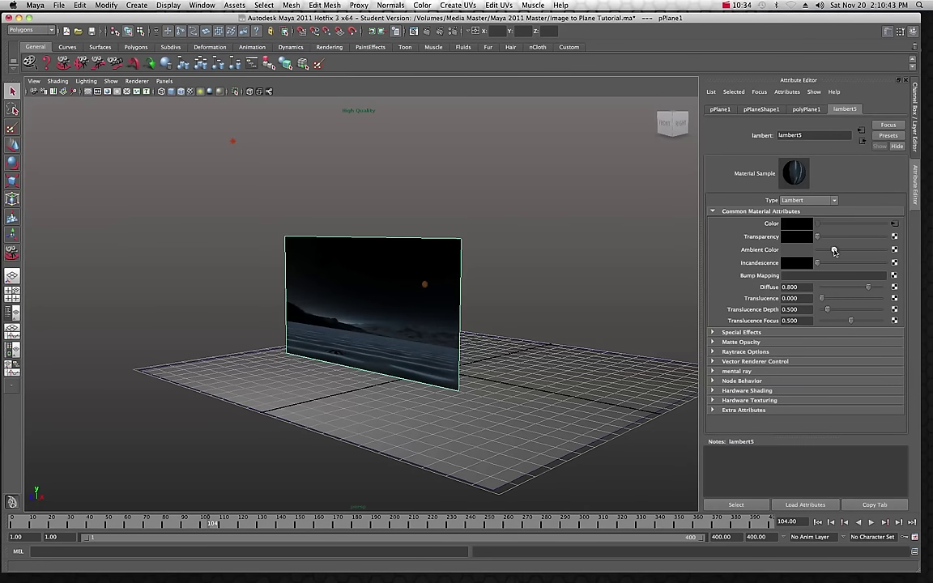
pyautogui.moveTo(832, 251); pyautogui.dragTo(872, 252)
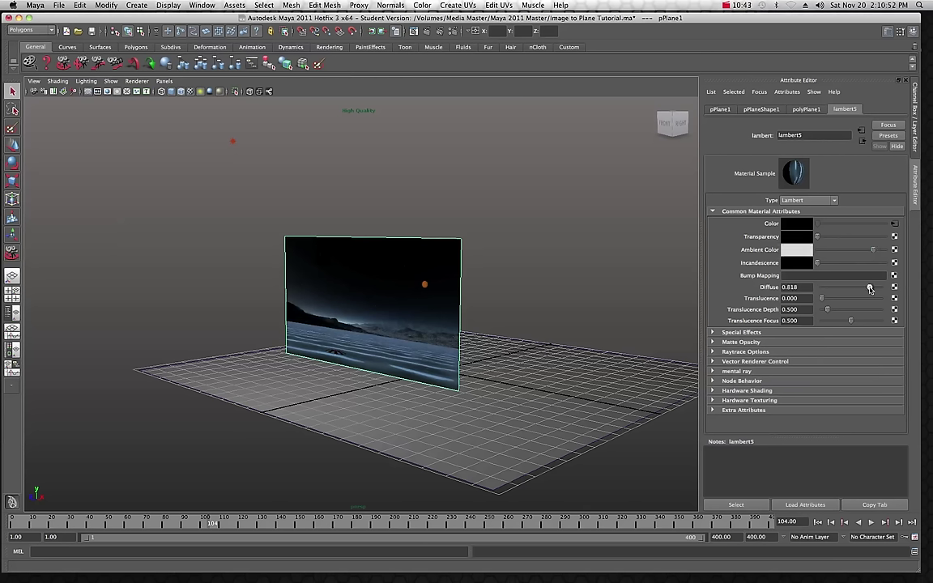
pyautogui.moveTo(870, 289); pyautogui.dragTo(868, 289)
# Render frame 104 of the perspective view with Maya Software, examine the textured plane and close the render window
pyautogui.scroll(8, 327, 197)
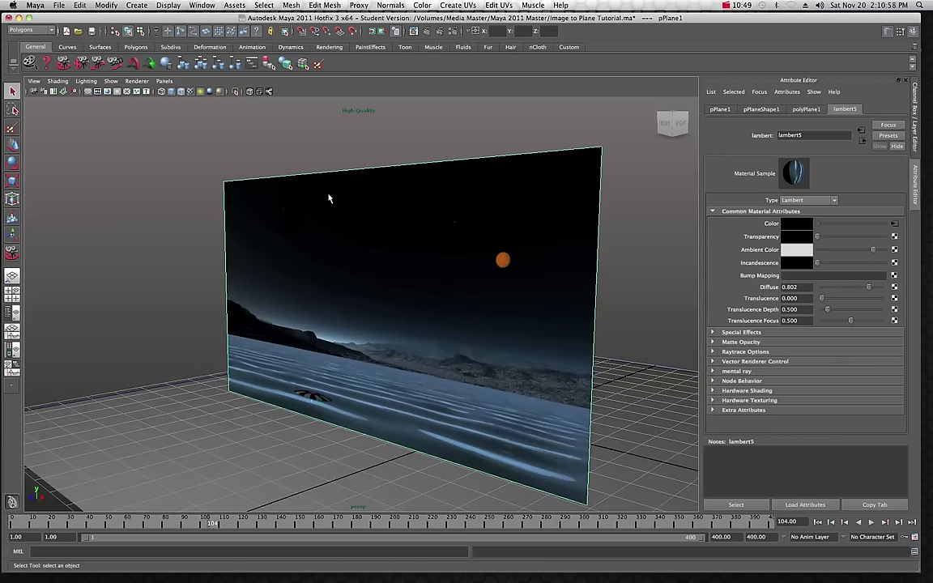
pyautogui.click(427, 32)
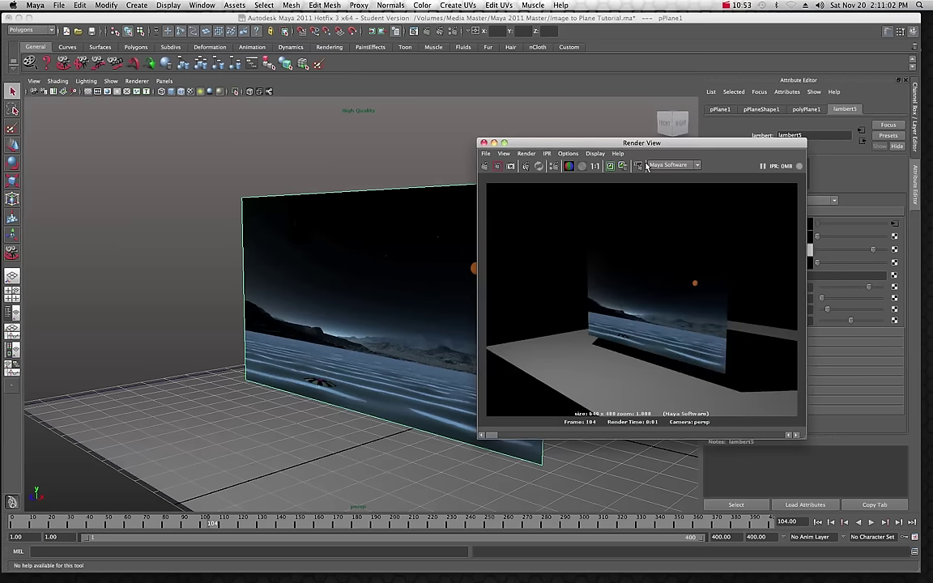
pyautogui.moveTo(692, 152); pyautogui.dragTo(671, 104)
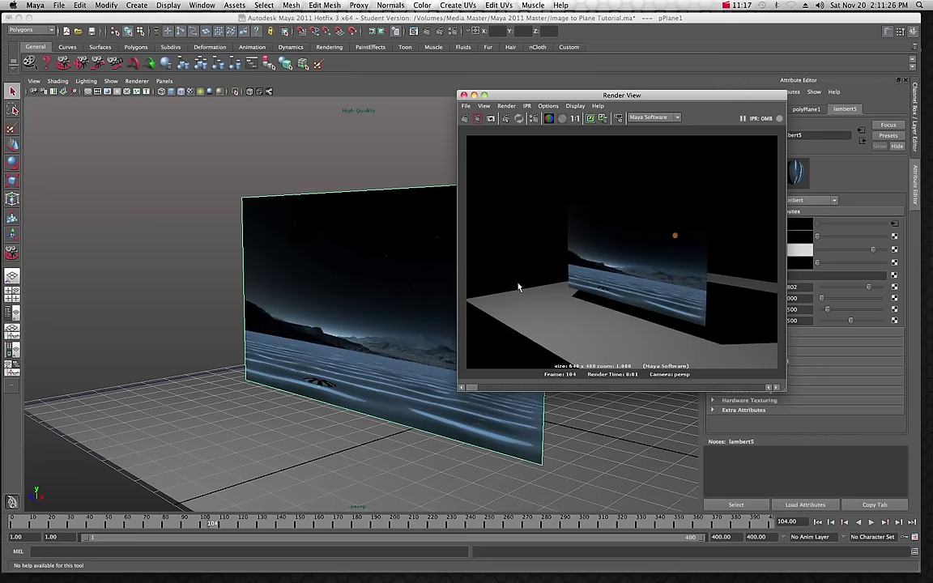
pyautogui.moveTo(702, 97); pyautogui.dragTo(637, 159)
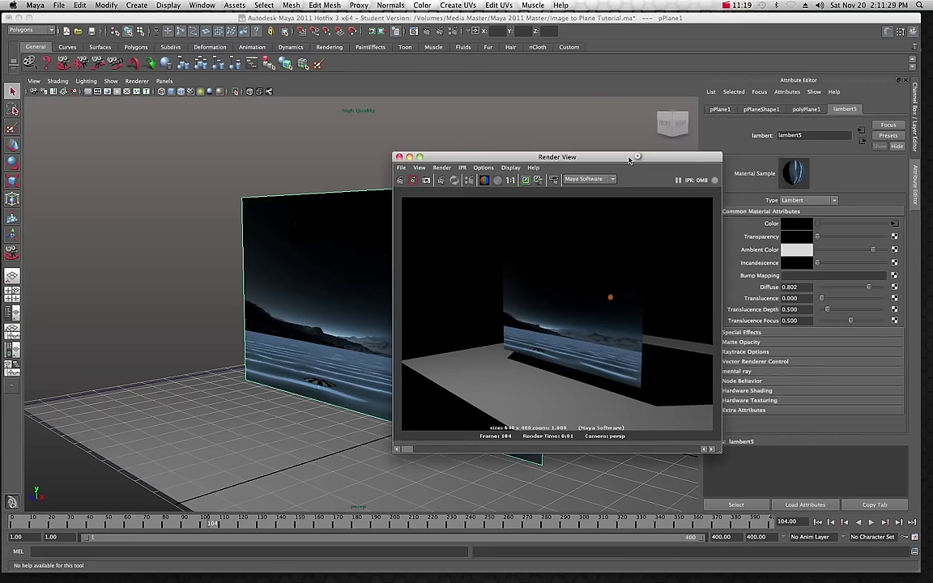
pyautogui.click(399, 157)
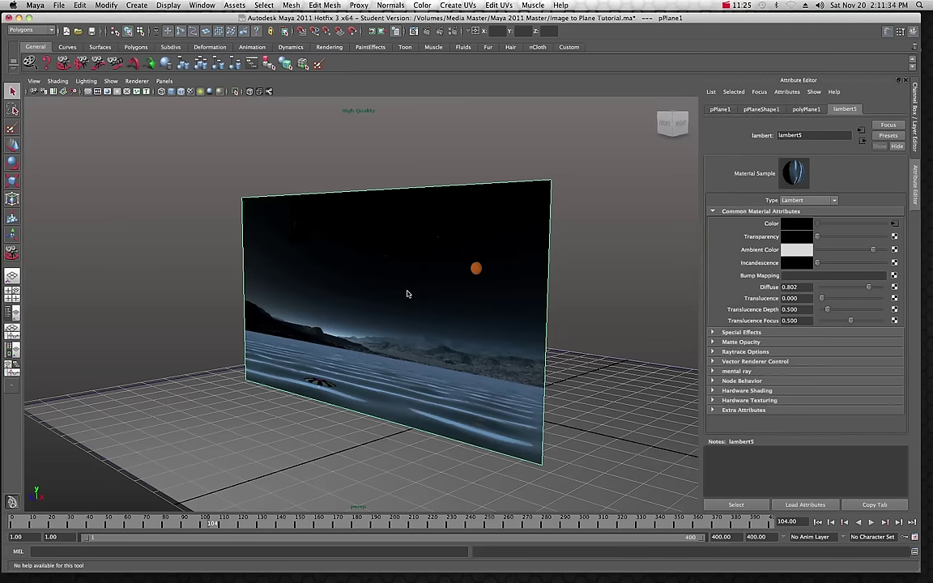
# Hide the Maya application to get back to the Finder desktop
pyautogui.scroll(-3, 407, 293)
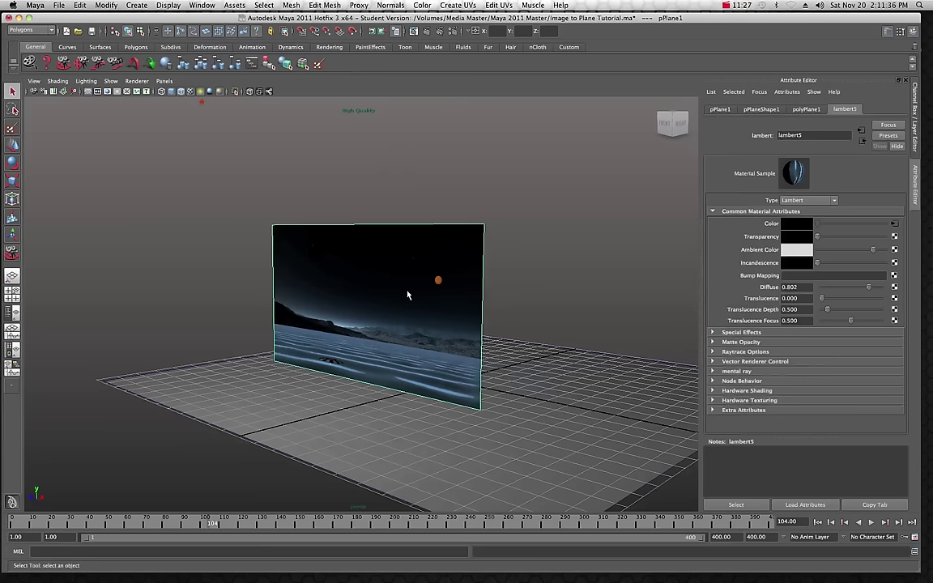
pyautogui.scroll(2, 407, 294)
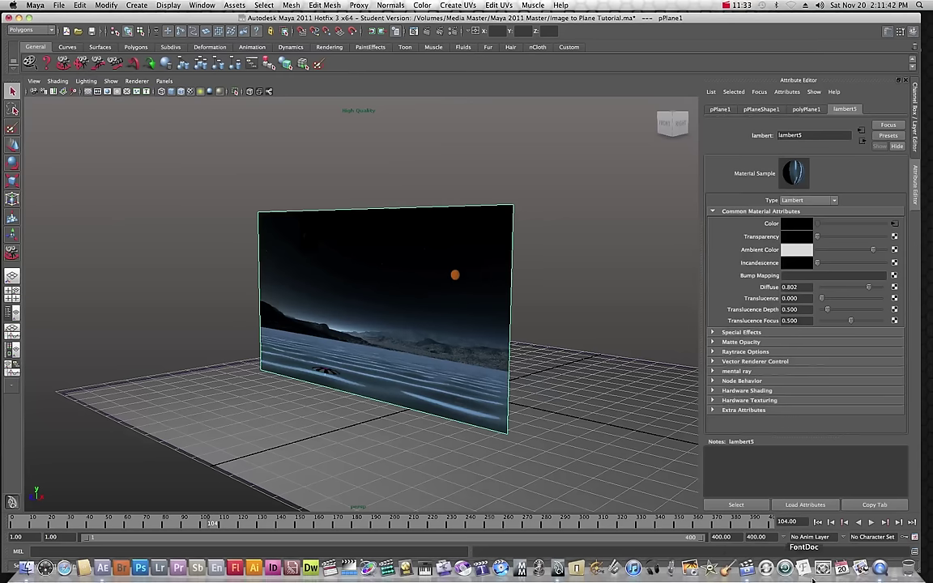
pyautogui.click(35, 5)
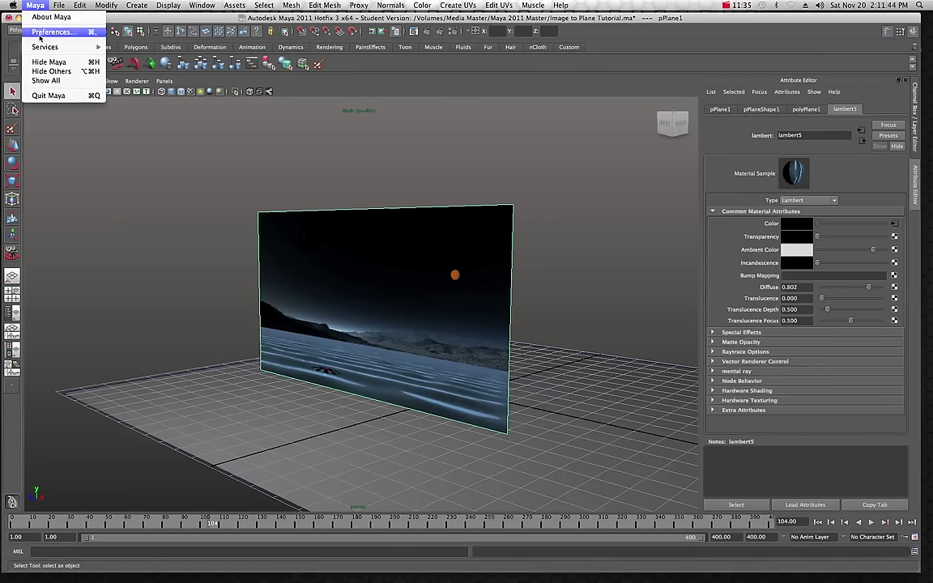
pyautogui.click(45, 63)
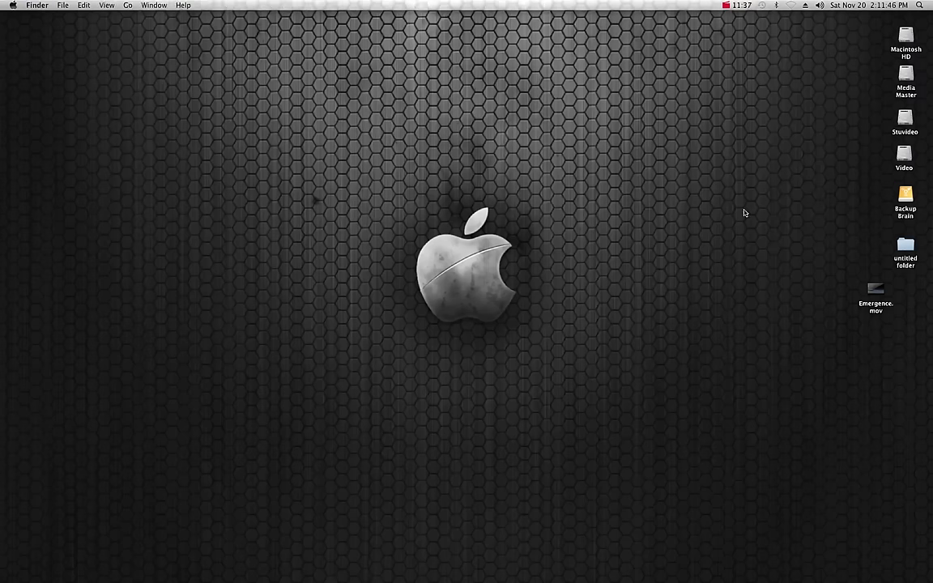
# Browse the Media Master drive to Maya 2011 Master/default/images/Emergence Images, examine the stored TGA sequence files and close the Finder window
pyautogui.click(906, 77)
pyautogui.doubleClick(906, 77)
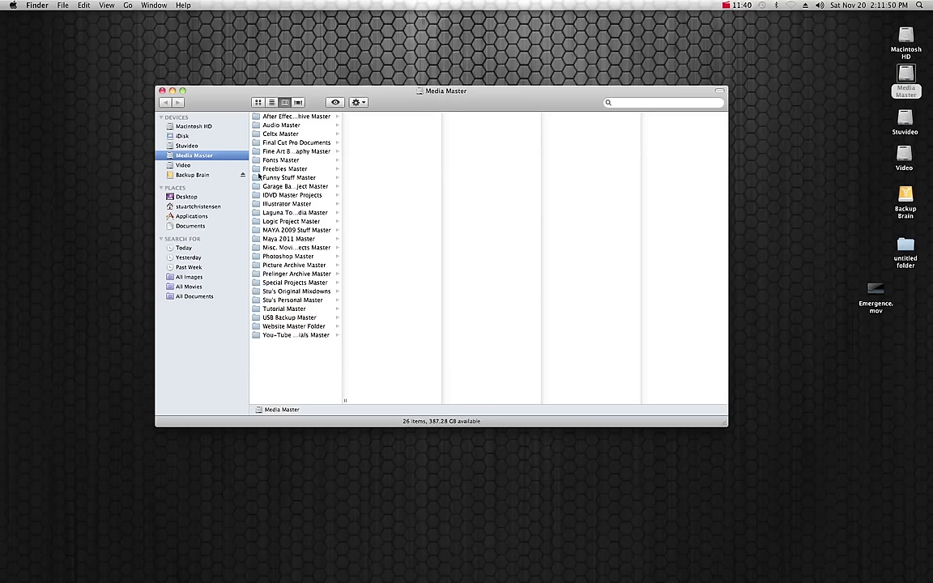
pyautogui.click(279, 239)
pyautogui.click(369, 117)
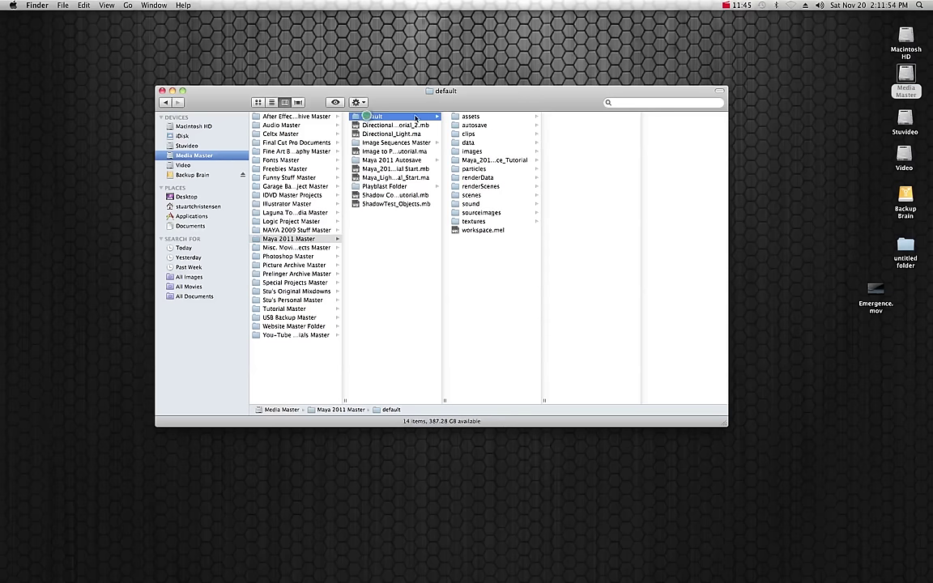
pyautogui.click(470, 152)
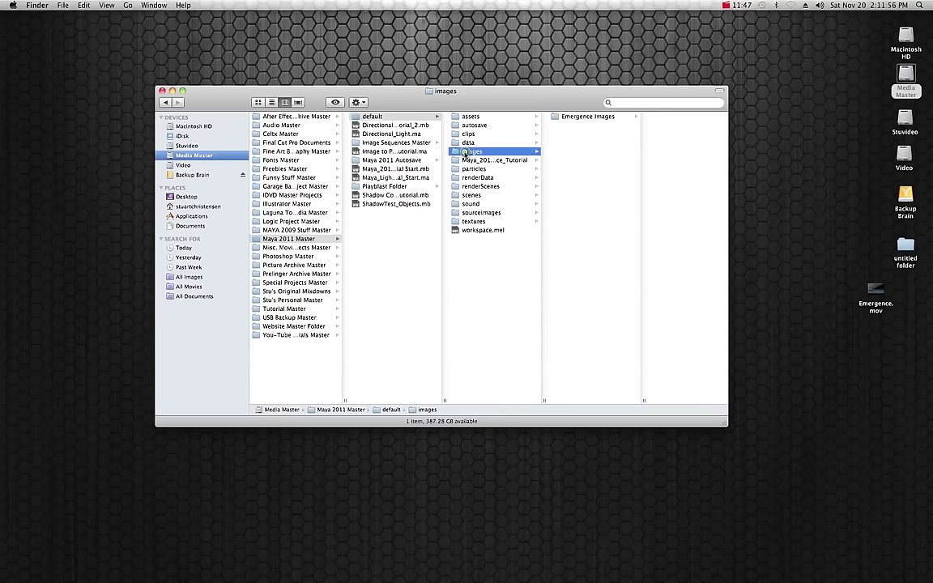
pyautogui.click(576, 117)
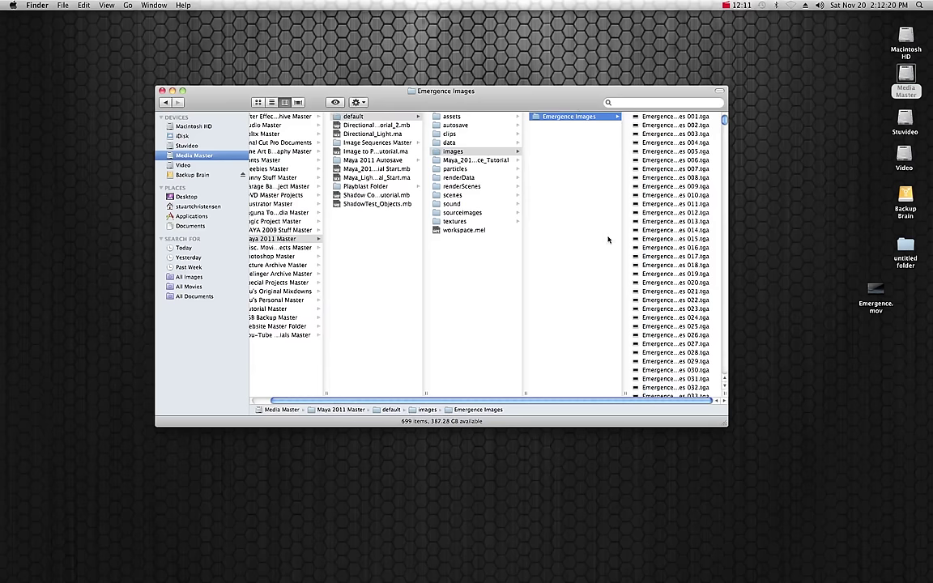
pyautogui.click(162, 91)
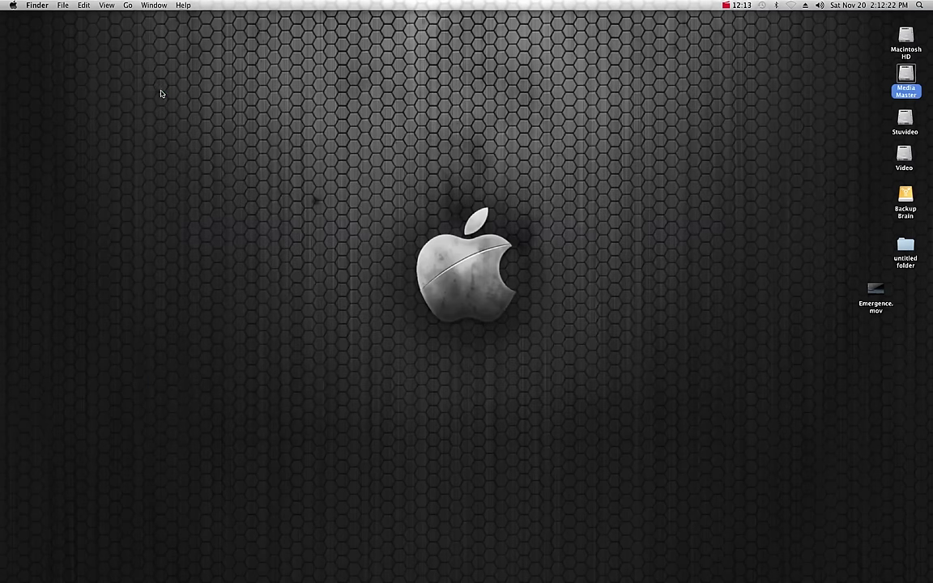